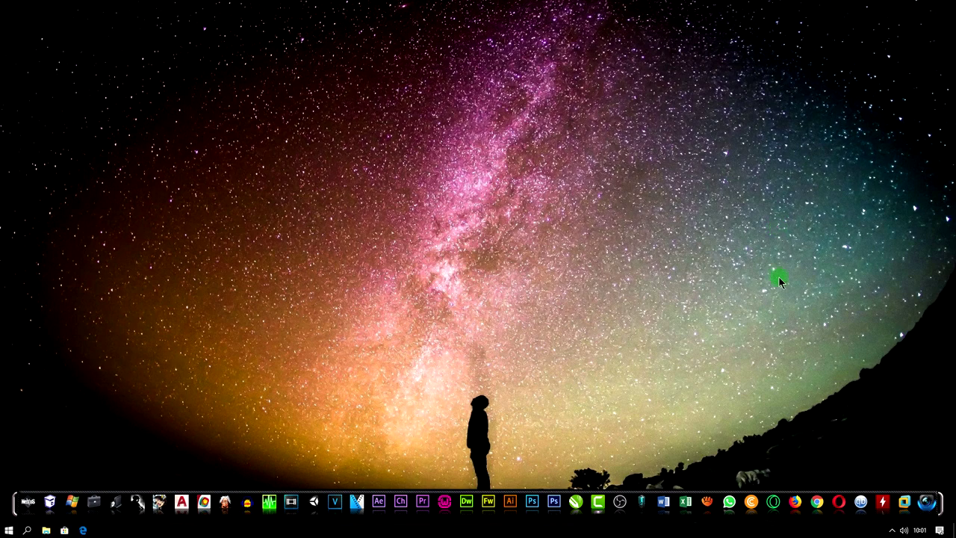
Step: Launch Excel, create a blank workbook and select cell A2
click(687, 500)
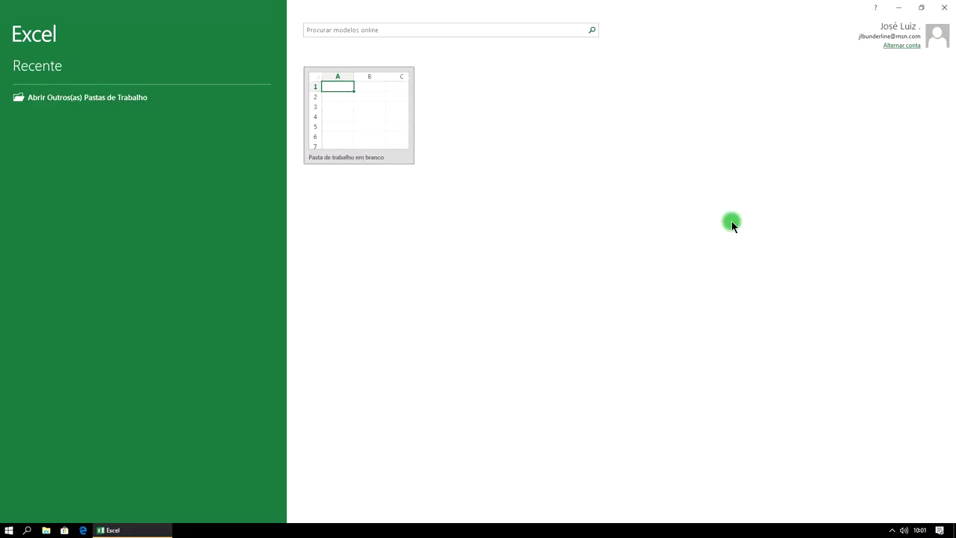
click(376, 111)
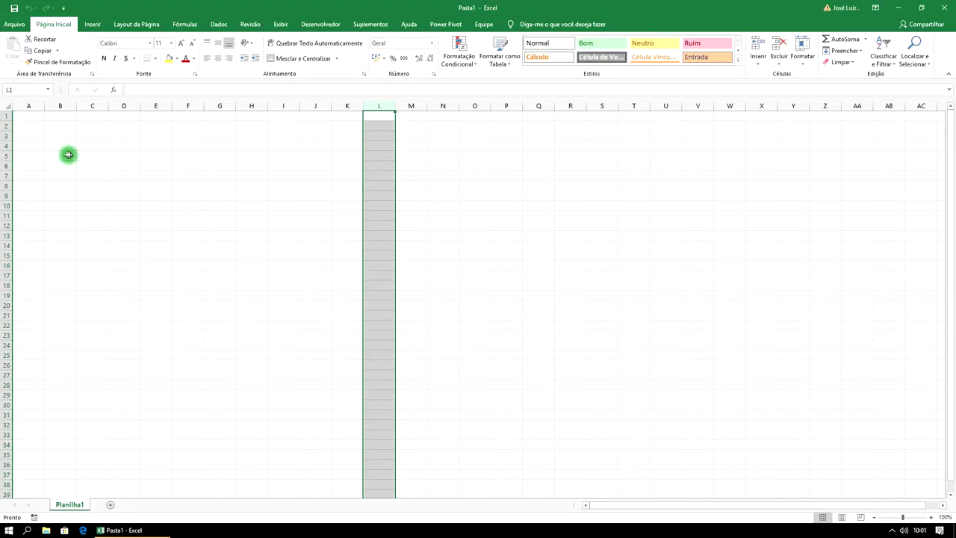
click(30, 126)
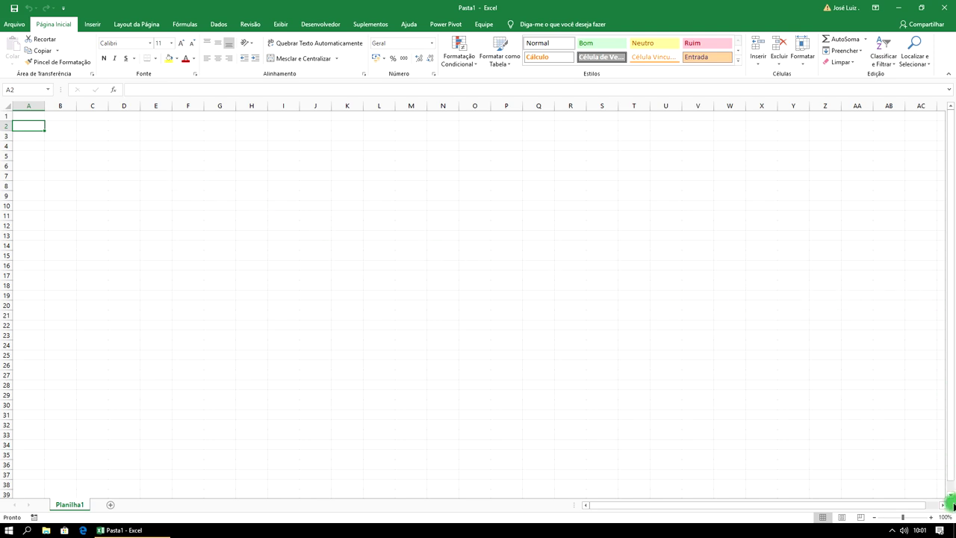
Step: Zoom the sheet to 300% and enter headers Produtos and Valor in A2:B2
click(931, 517)
click(930, 517)
click(931, 517)
click(930, 517)
click(930, 517)
click(930, 516)
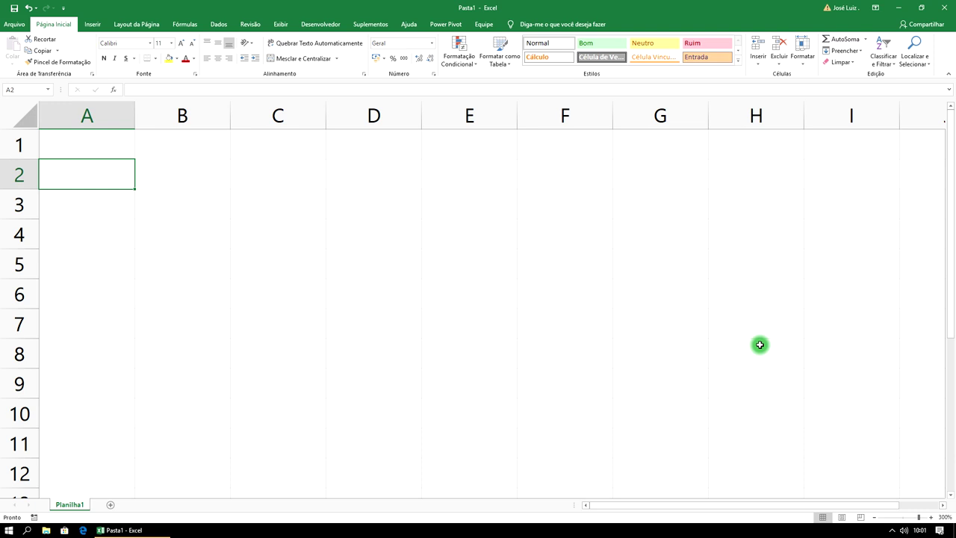
text(Produtos)
key(Tab)
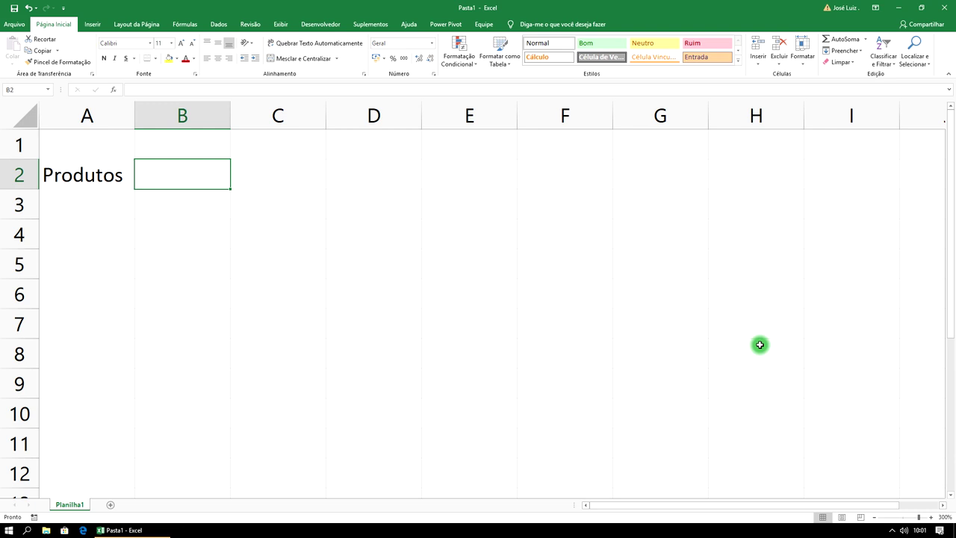
text(Valor)
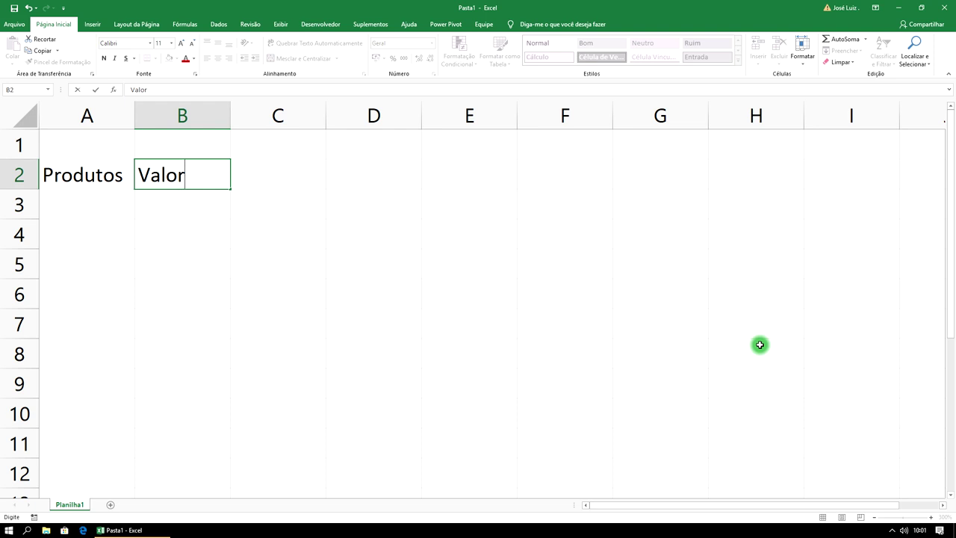
key(Tab)
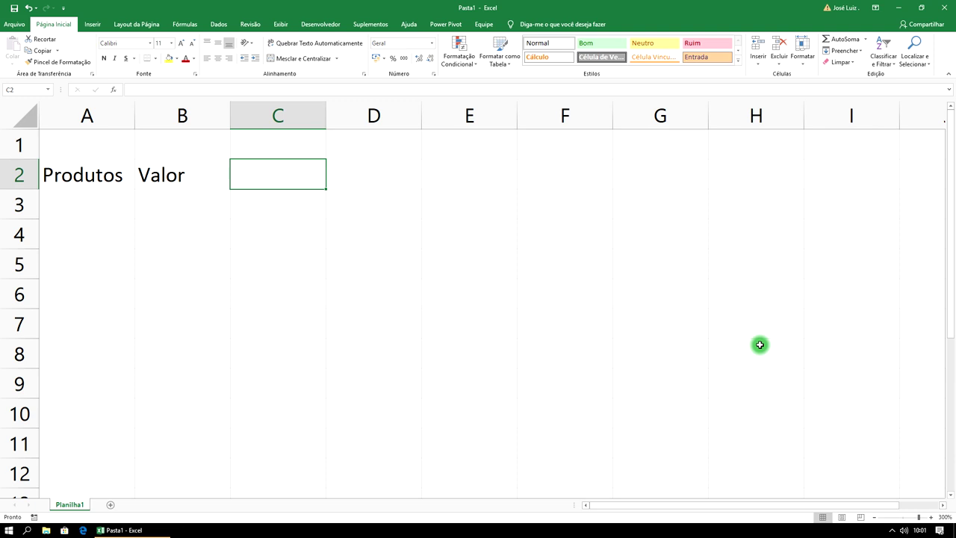
Step: Add headers N° Parcelas and Valor Parcelas in C2:D2, autofitting columns C and D
text(N)
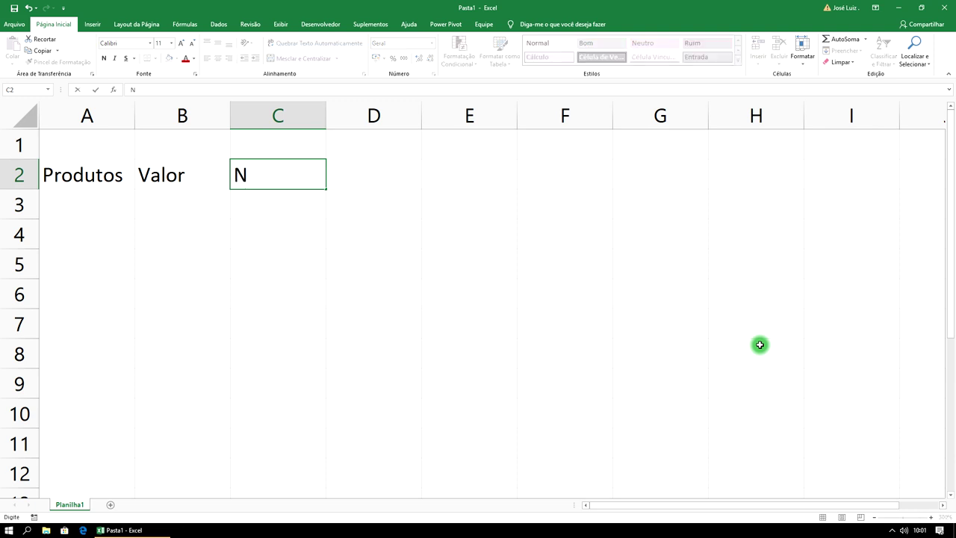
text(° Parcelas)
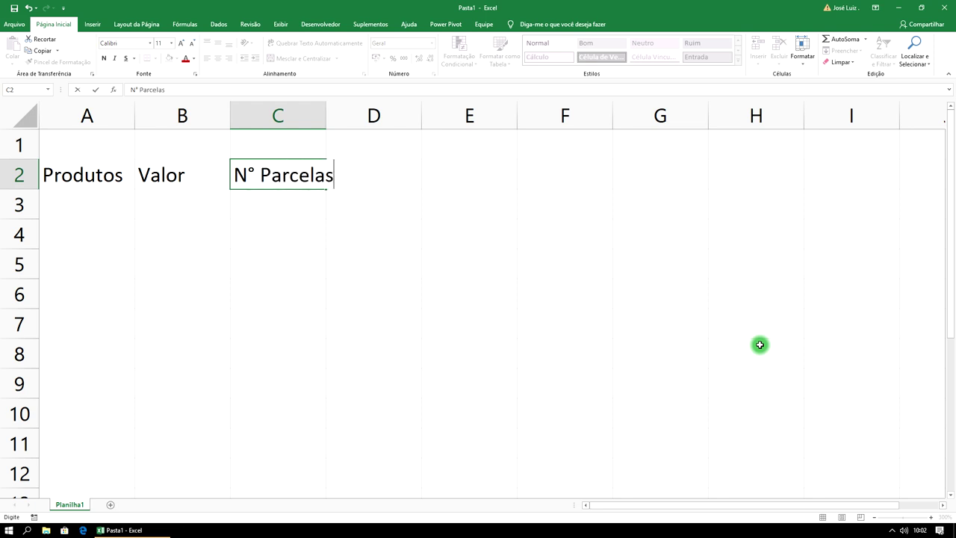
key(Tab)
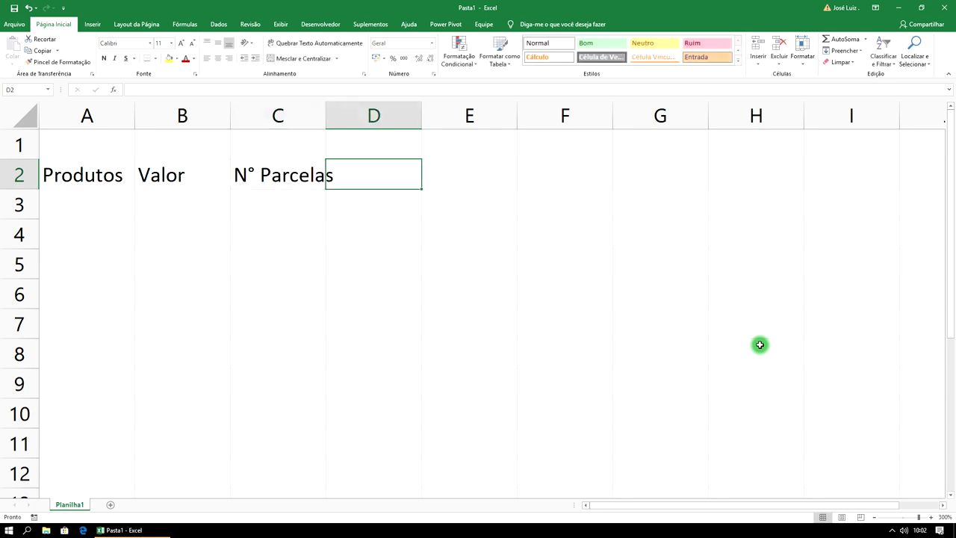
text(Valor Parcels)
key(BackSpace)
text(as)
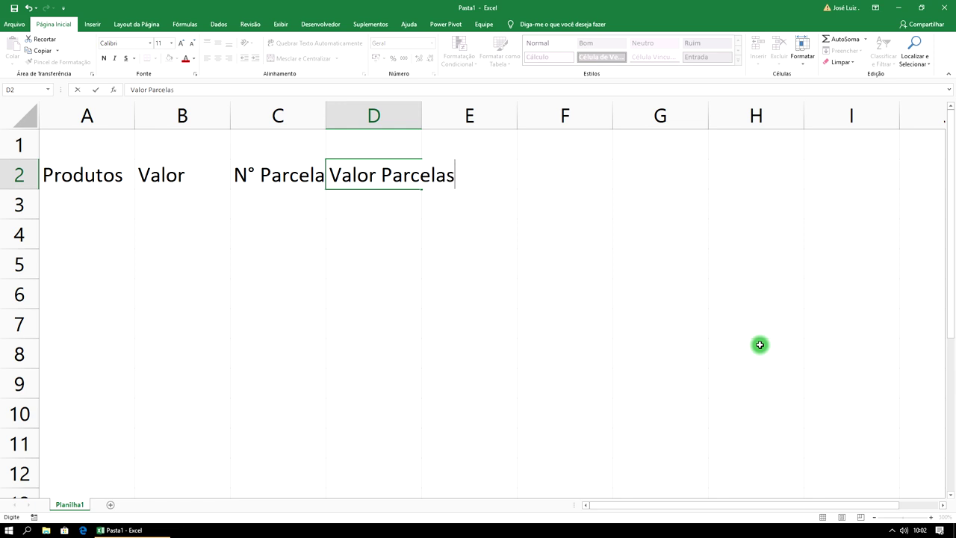
double_click(423, 121)
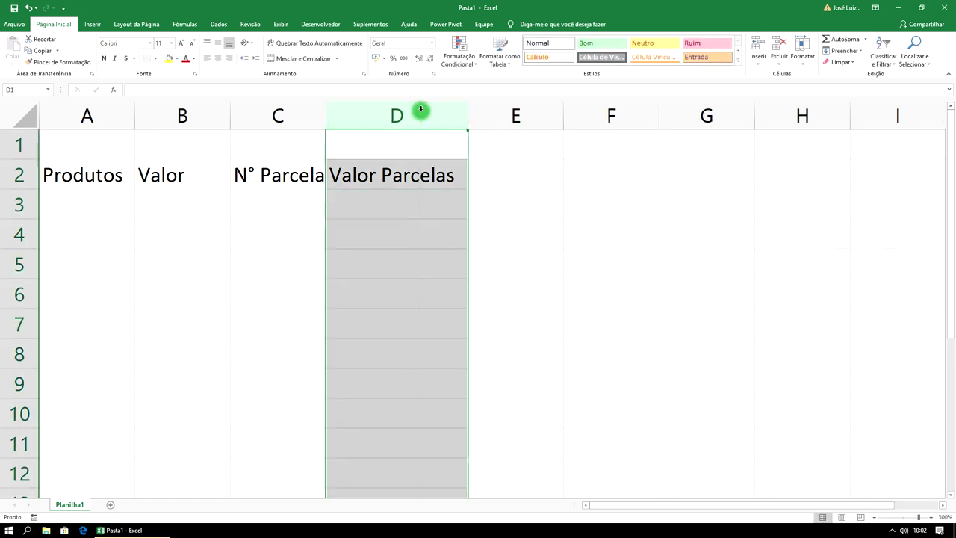
double_click(325, 117)
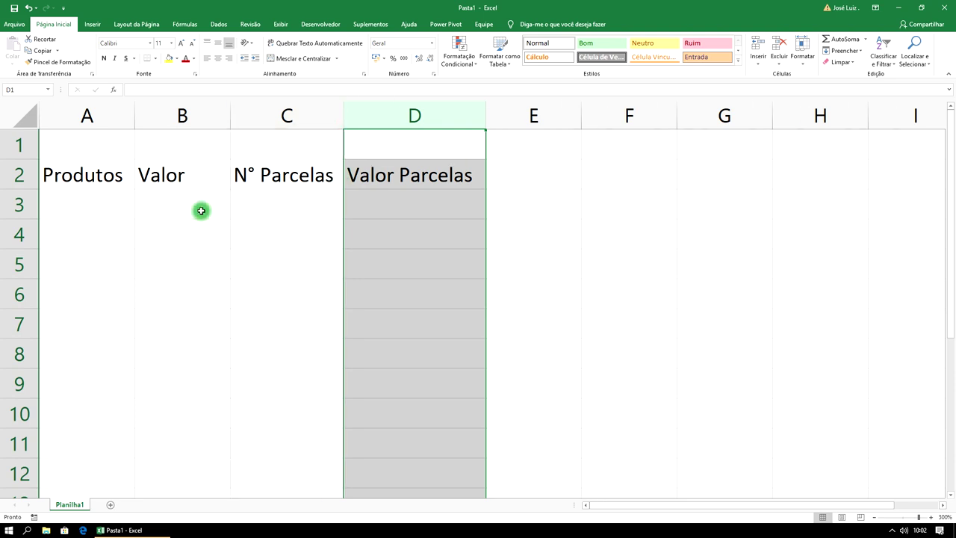
drag(114, 147, 382, 151)
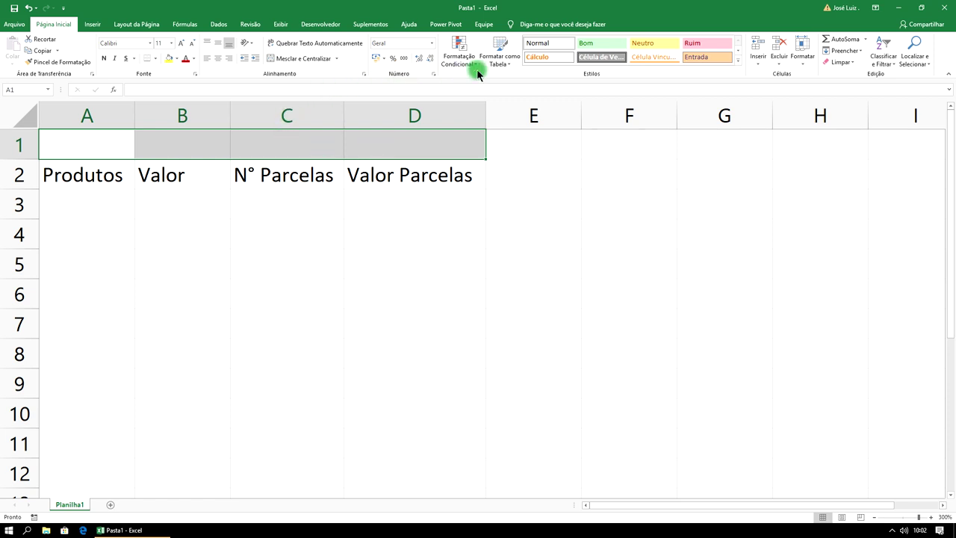
Step: Merge A1:D1 with the title 'Sistema de Parcelas' and rename the sheet 'Sistema de Parcelas'
click(295, 58)
text(Sistema de )
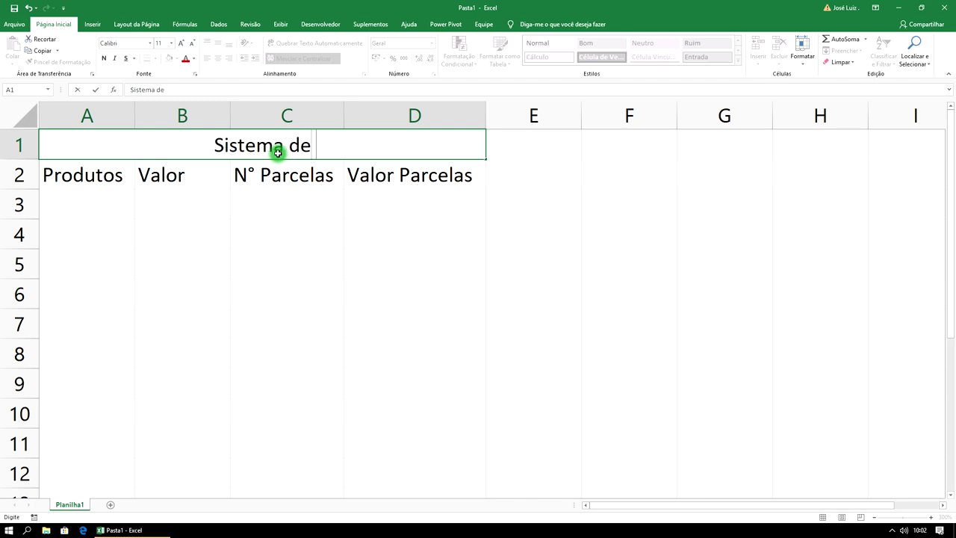
text(Parcelas)
right_click(72, 505)
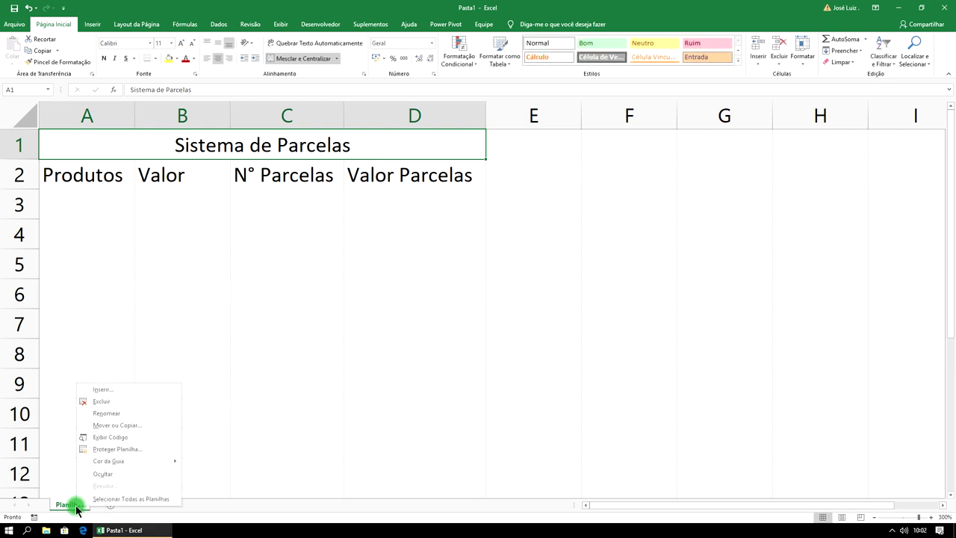
click(124, 412)
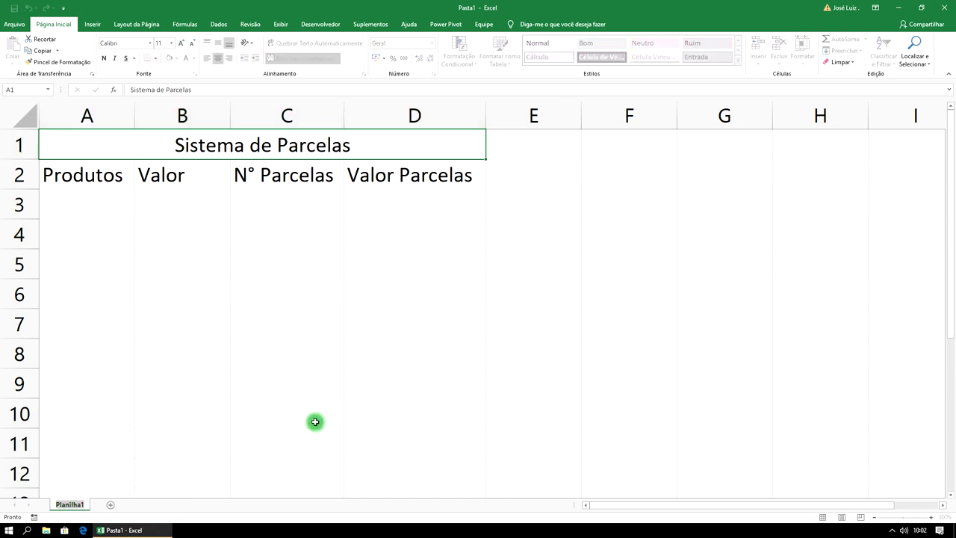
text(Sistema de Parcelas)
click(276, 425)
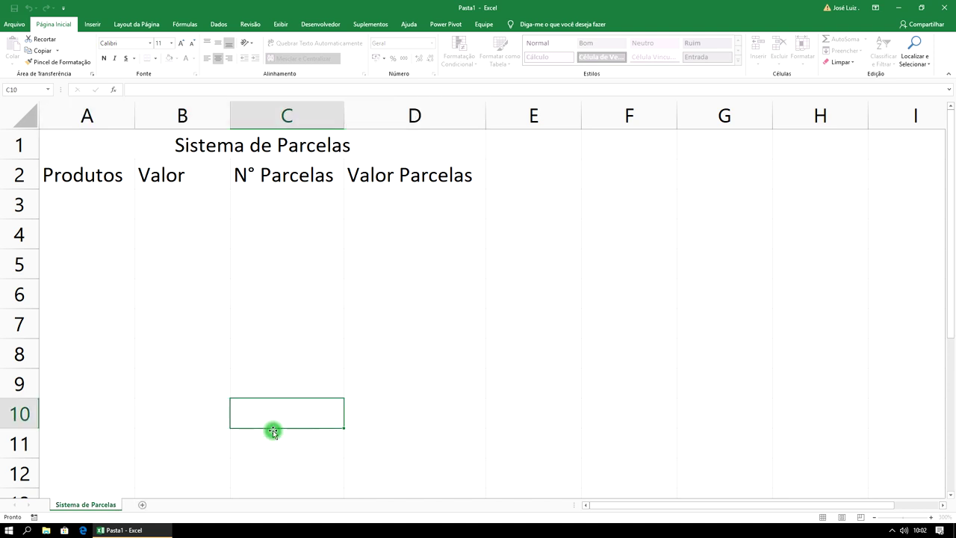
Step: Colour the sheet tab red
right_click(110, 508)
mouse_move(138, 465)
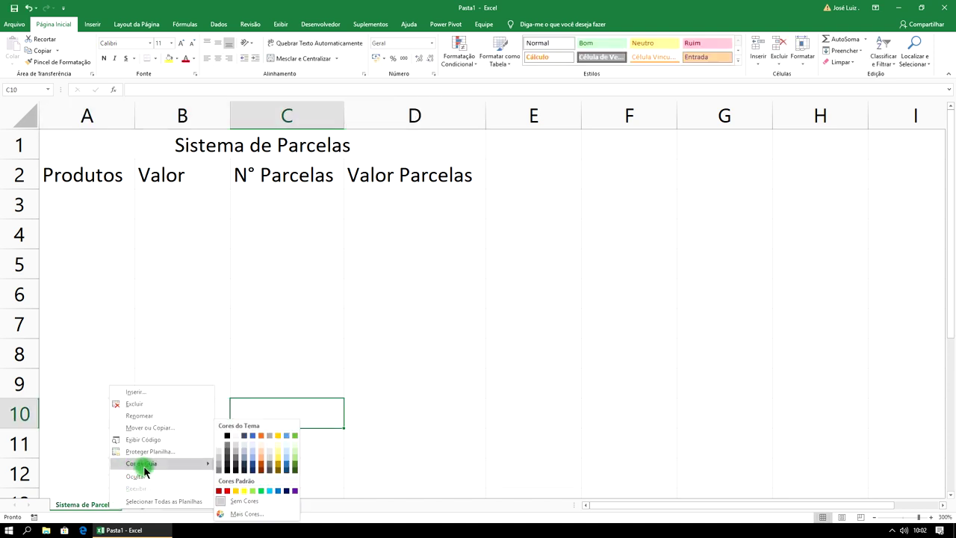
click(221, 491)
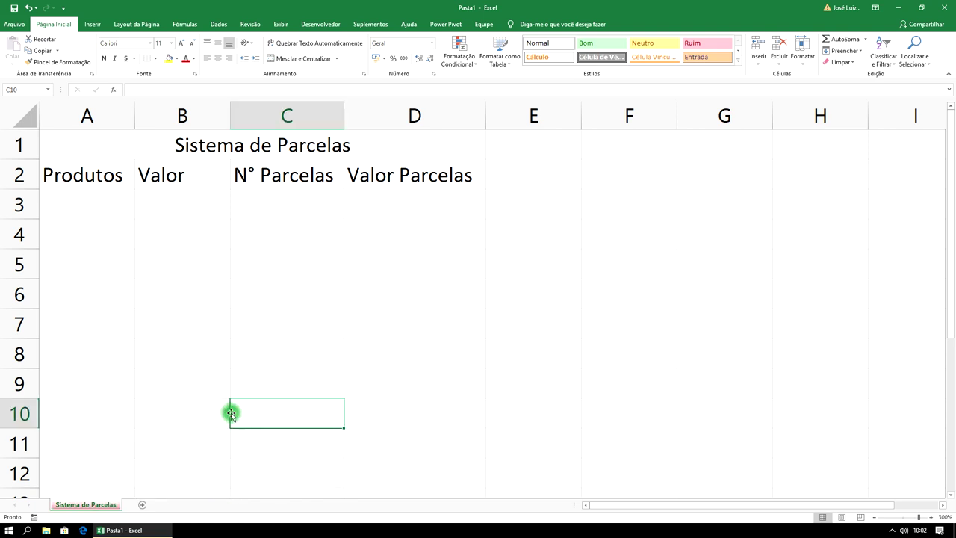
click(110, 215)
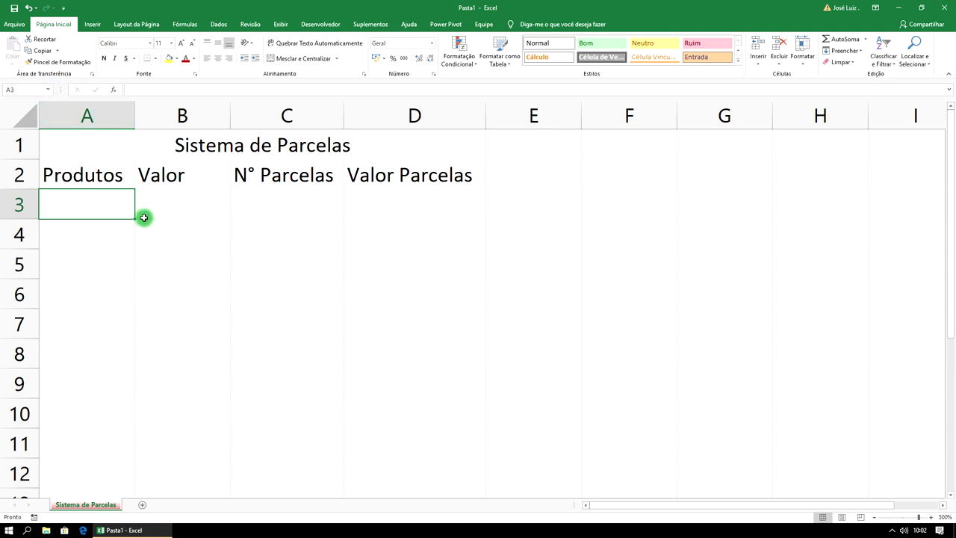
Step: Enter the product 'Sofa Completo Laura' in A3 and autofit column A
text(Sofa)
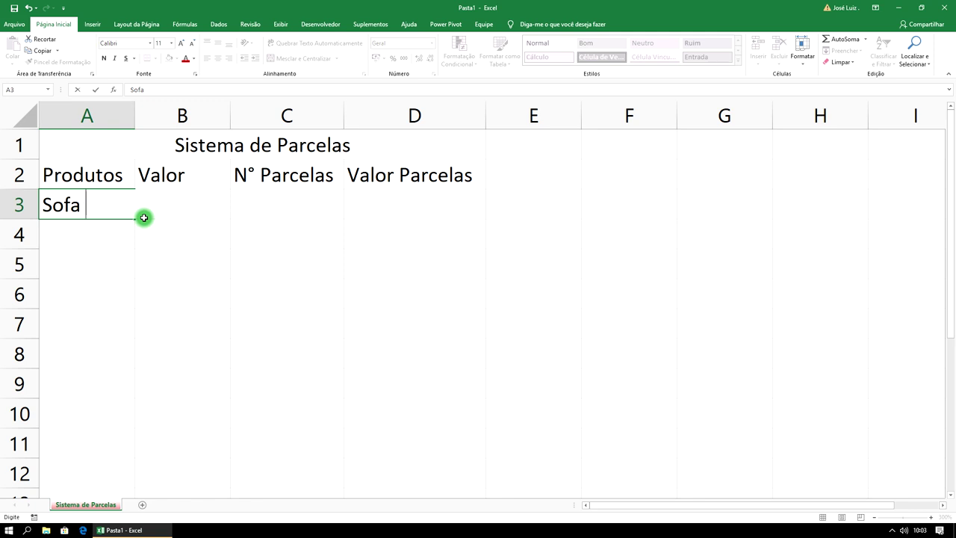
text( Completo)
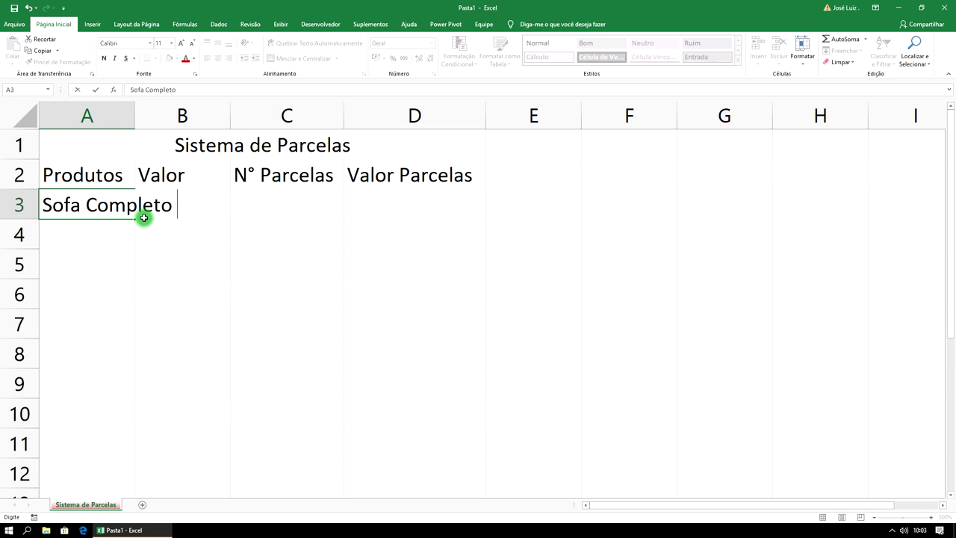
text(Laura)
double_click(135, 113)
Step: Enter the sofa's price 1622,50 in B3
click(270, 215)
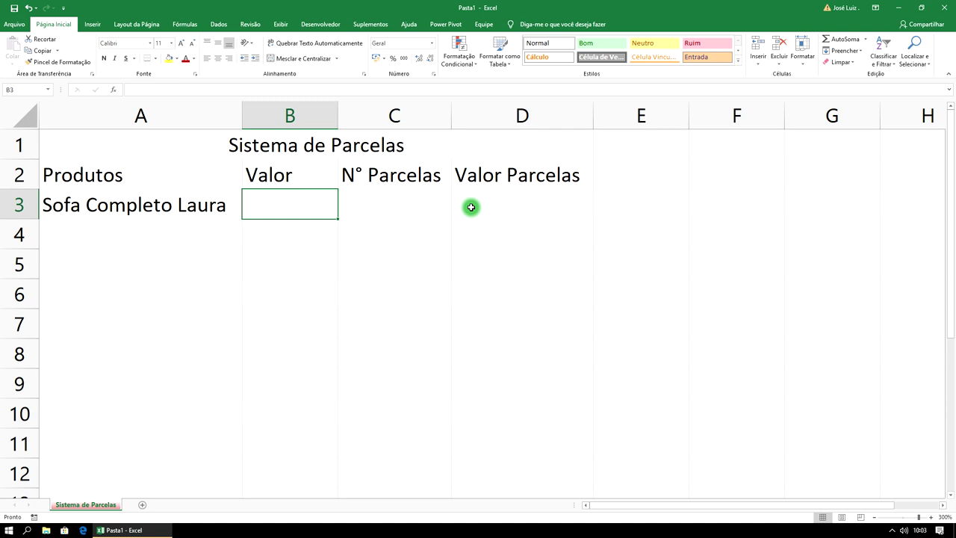
text(1622)
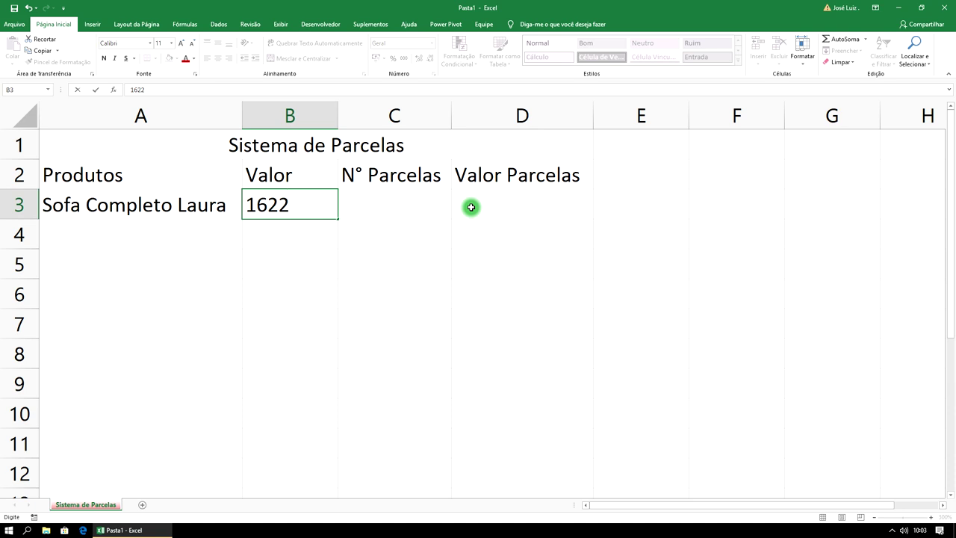
text(0)
text(5)
key(BackSpace)
key(BackSpace)
text(,22)
key(BackSpace)
key(BackSpace)
text(50)
key(Return)
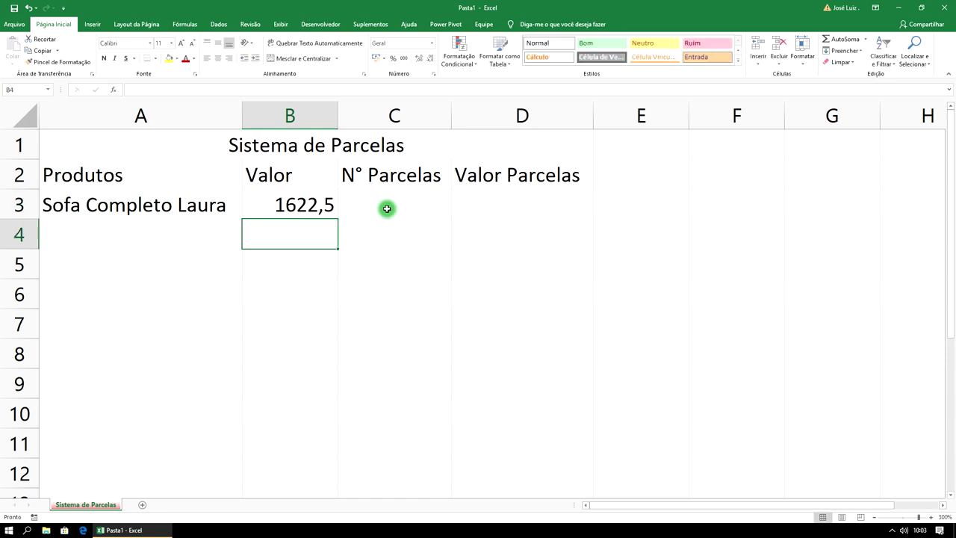
Step: Apply the Contábil accounting format to column B, showing R$ 1.622,50
click(327, 207)
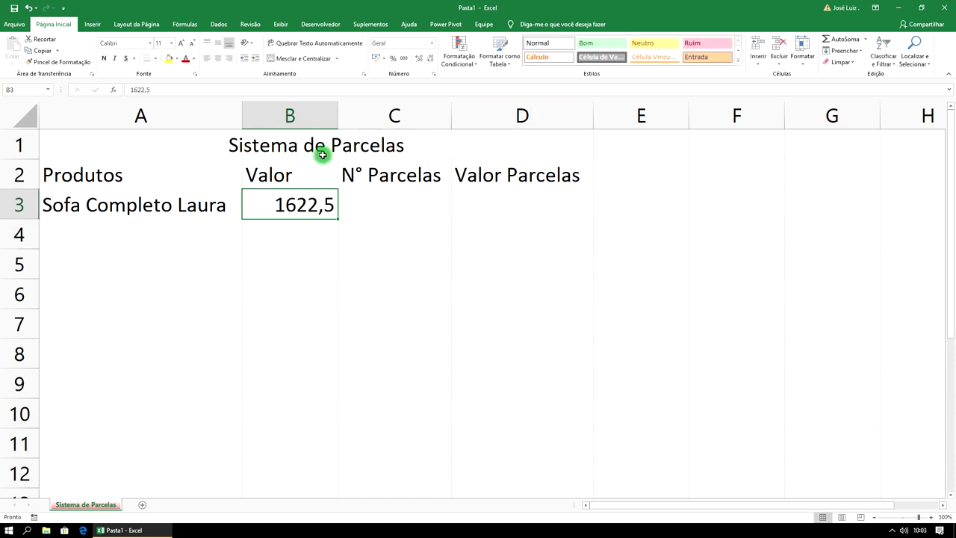
click(305, 117)
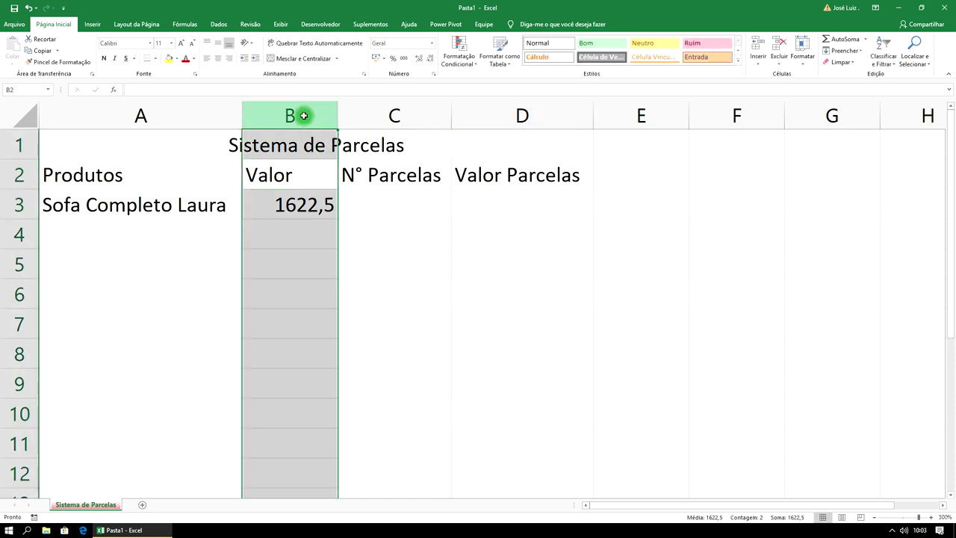
click(377, 59)
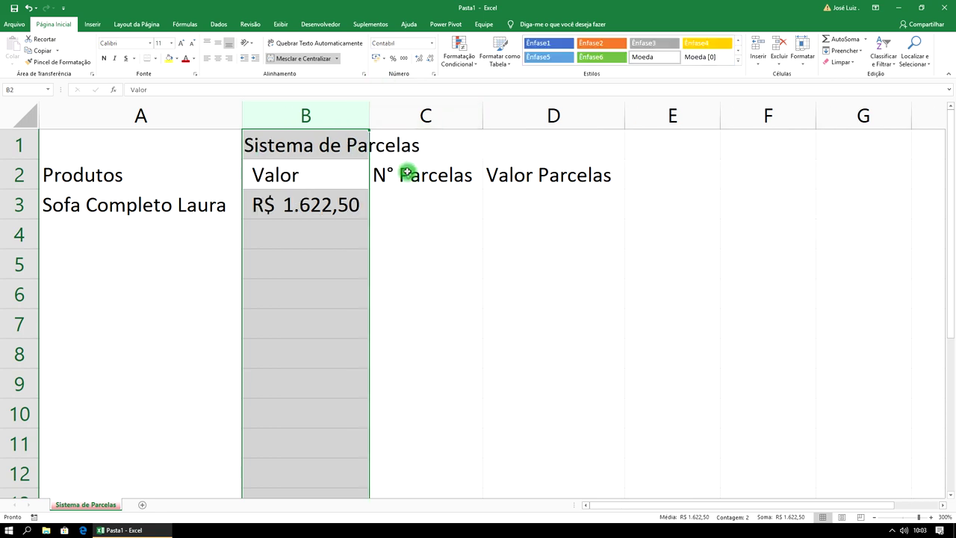
click(412, 204)
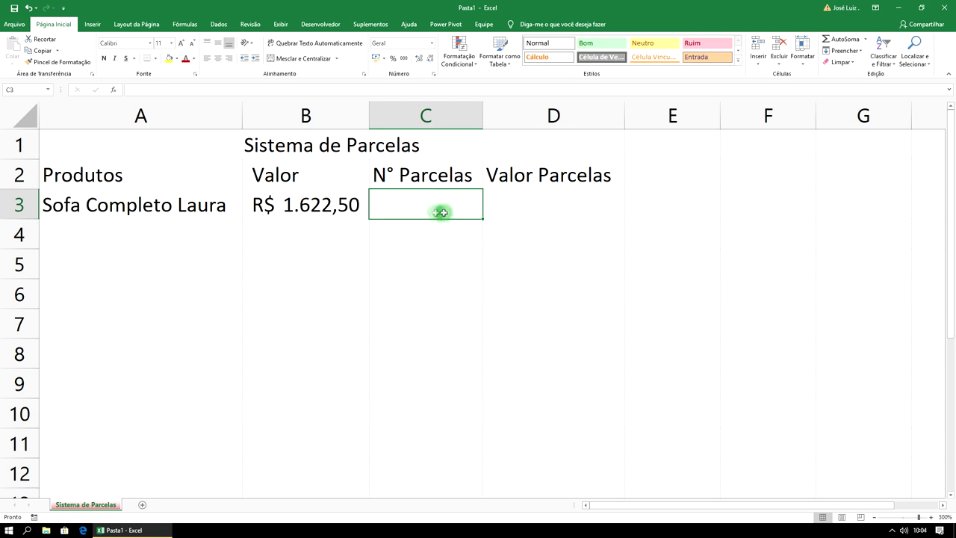
Step: Enter the formula =B3/C3 in D3 for the sofa's installment value
click(529, 208)
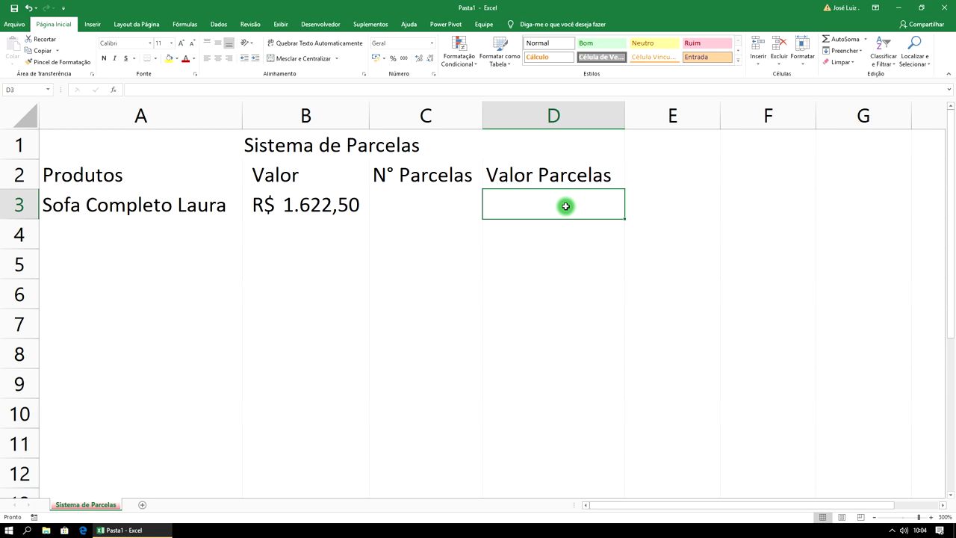
text(=)
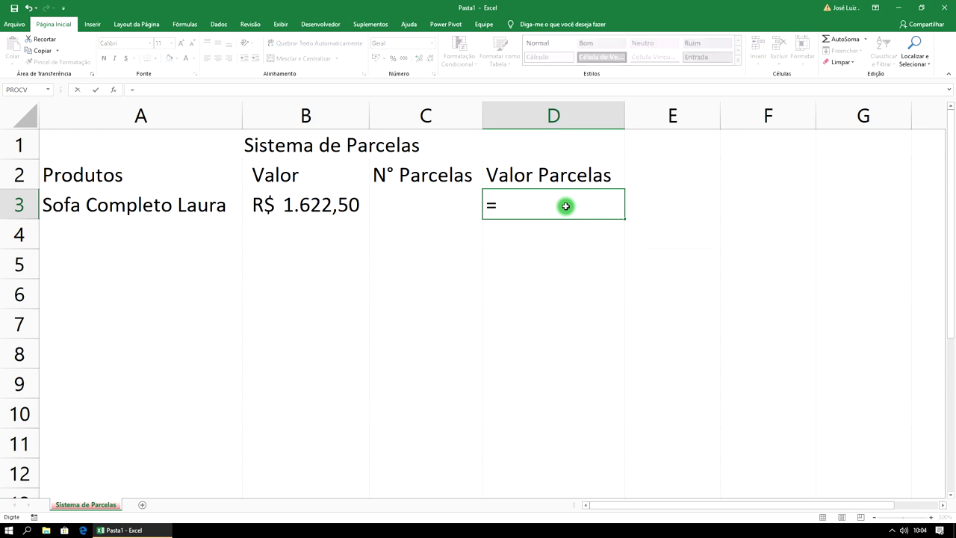
click(347, 203)
text(/)
click(428, 203)
key(Return)
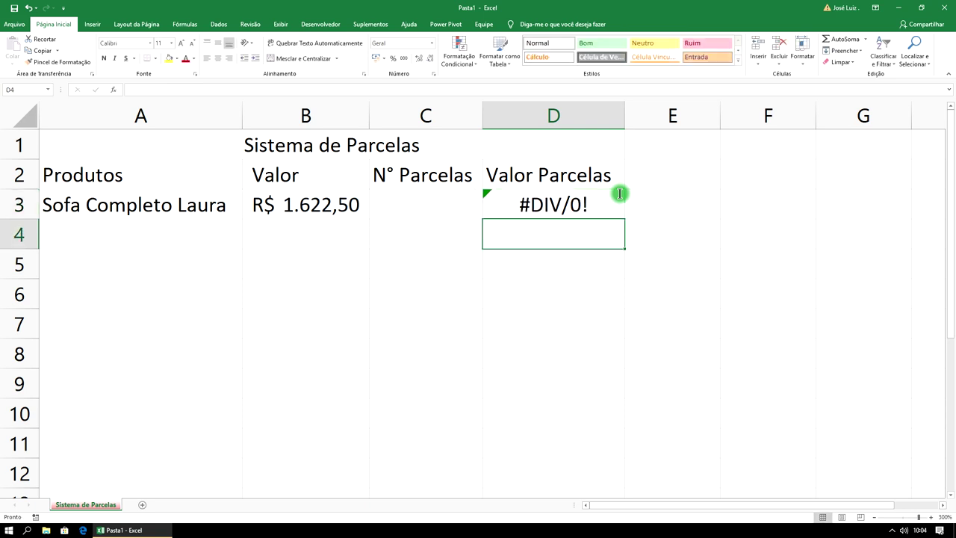
click(597, 202)
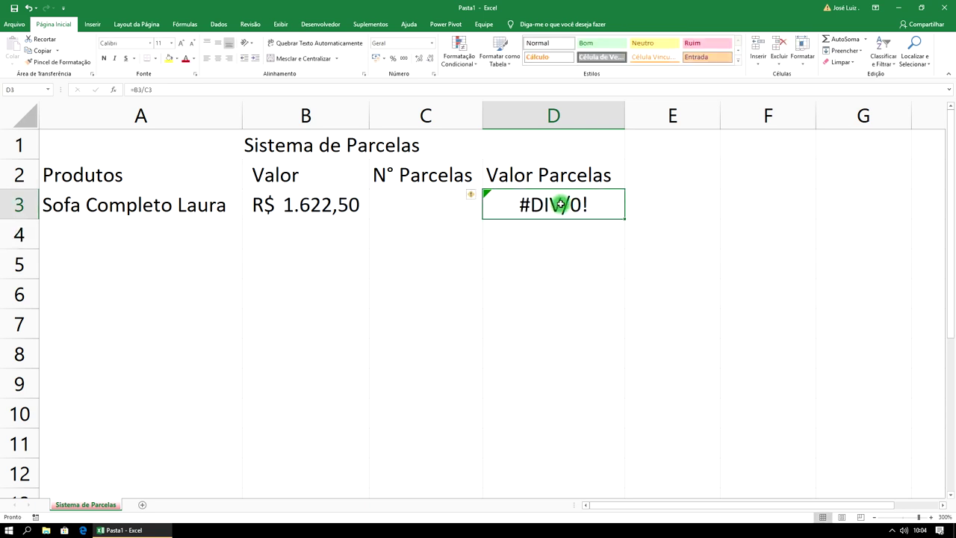
Step: Set the sofa's installment count in C3 to 2, then 3, giving 540,8333333
click(429, 201)
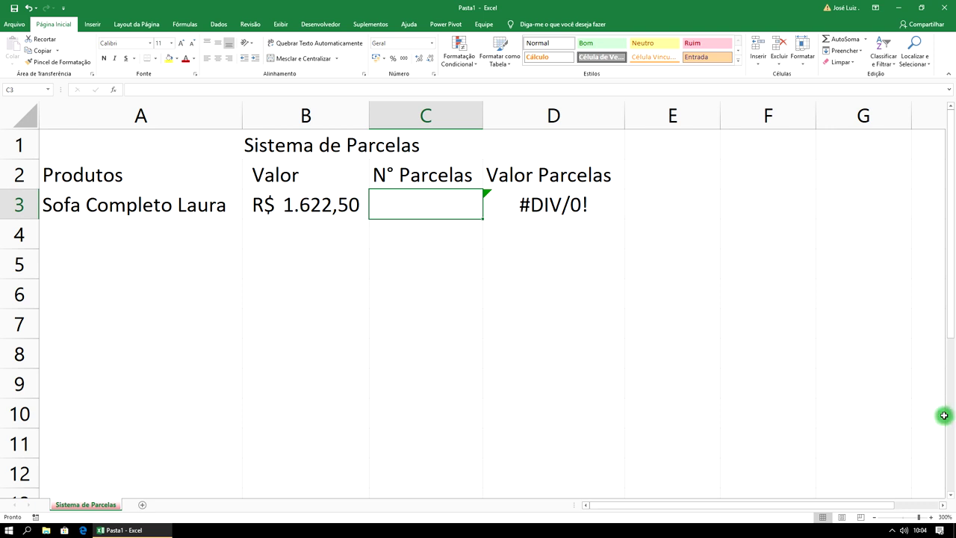
text(2)
key(Return)
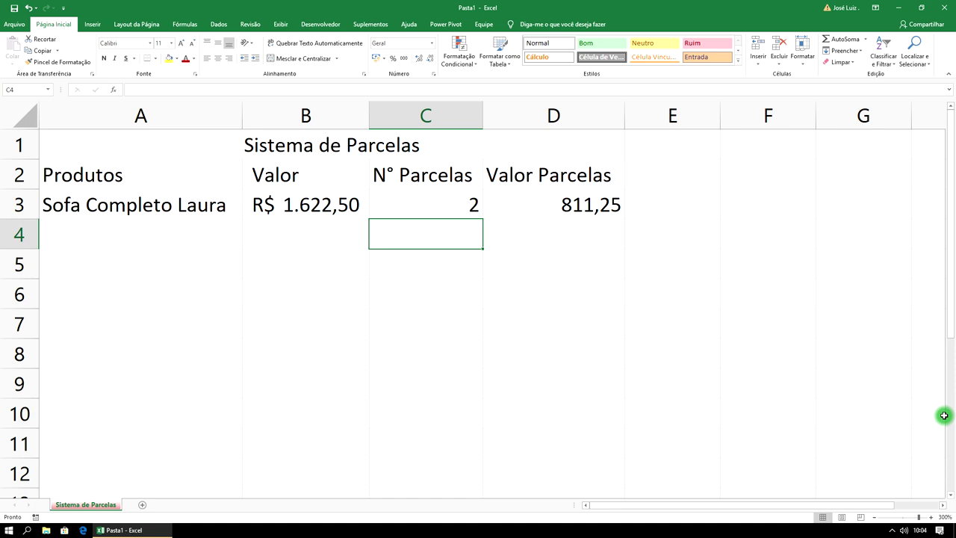
key(Up)
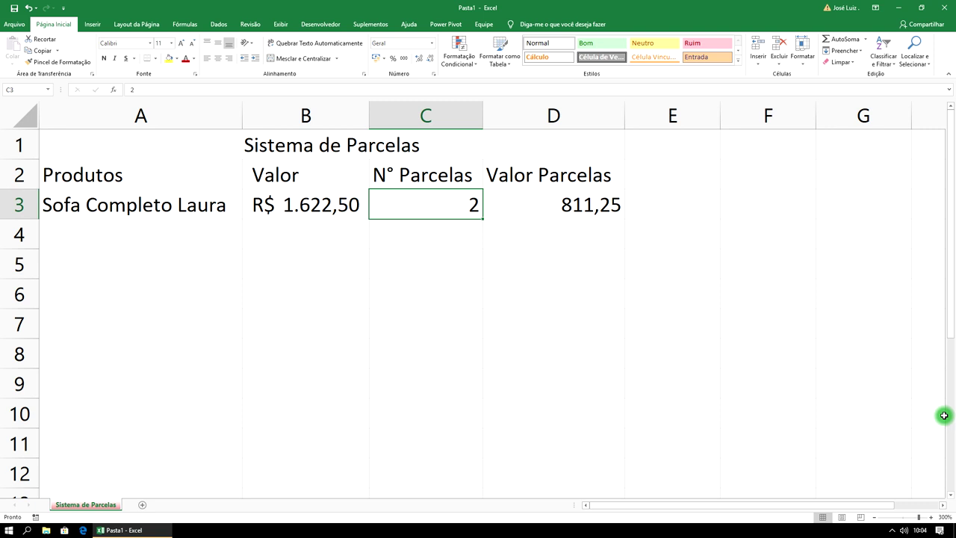
key(Down)
key(Up)
text(3)
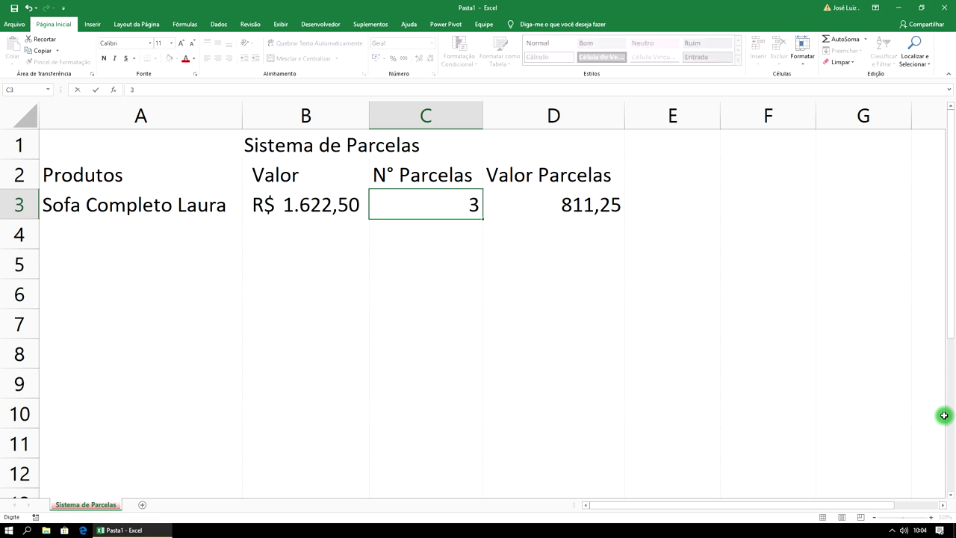
key(Return)
key(Up)
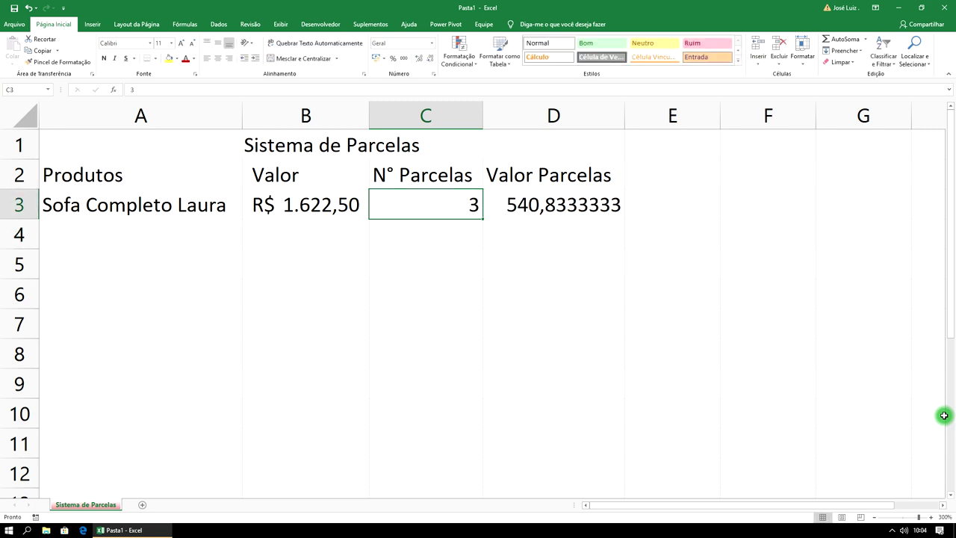
Step: Reduce D3's decimal places until it shows two decimals
click(554, 209)
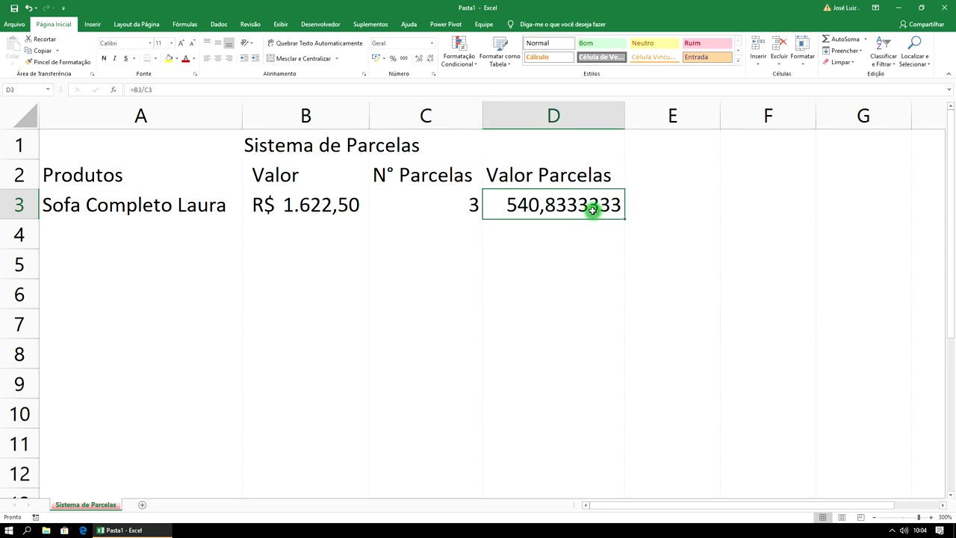
click(428, 62)
click(428, 63)
click(429, 62)
click(428, 63)
click(429, 63)
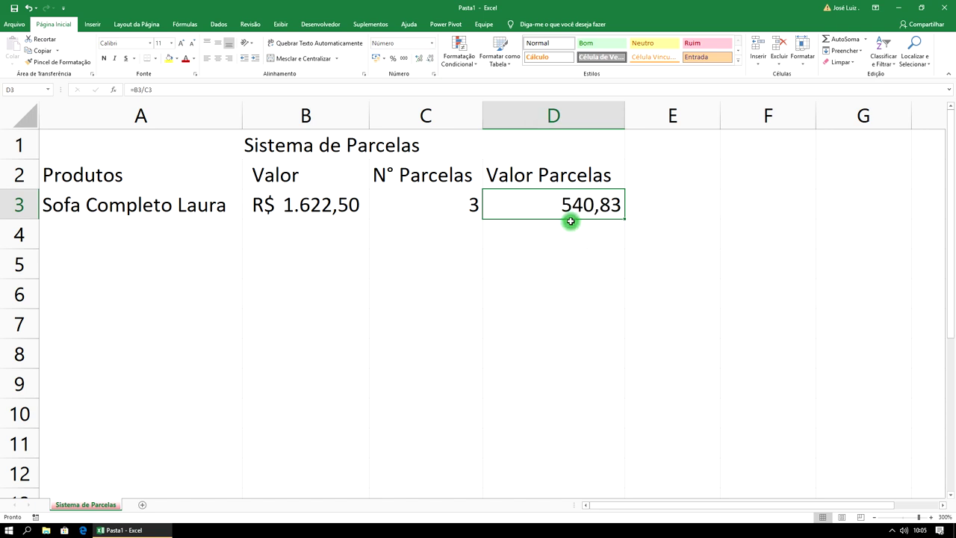
Step: Change the sofa's installments in C3 to 4, then 10, so D3 shows 162,25
click(467, 206)
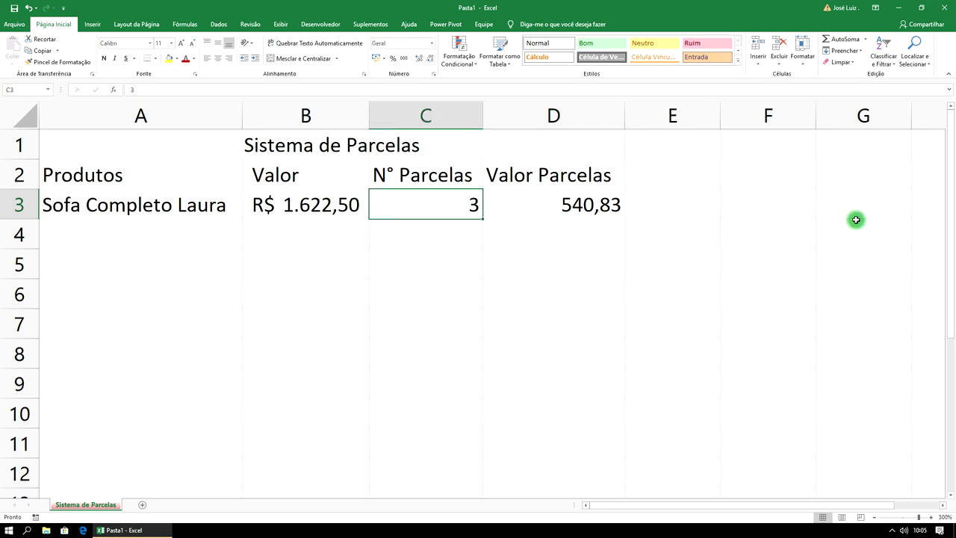
text(4)
key(Return)
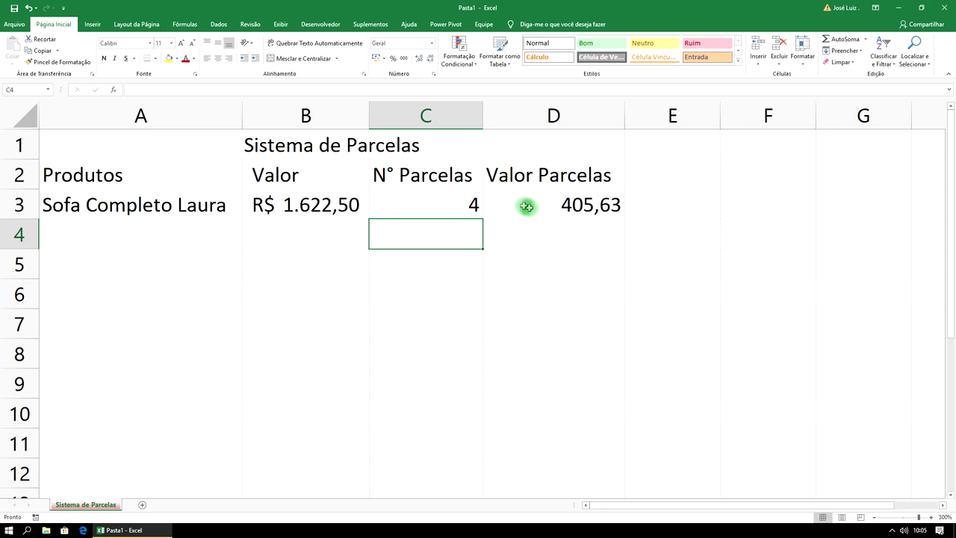
click(465, 200)
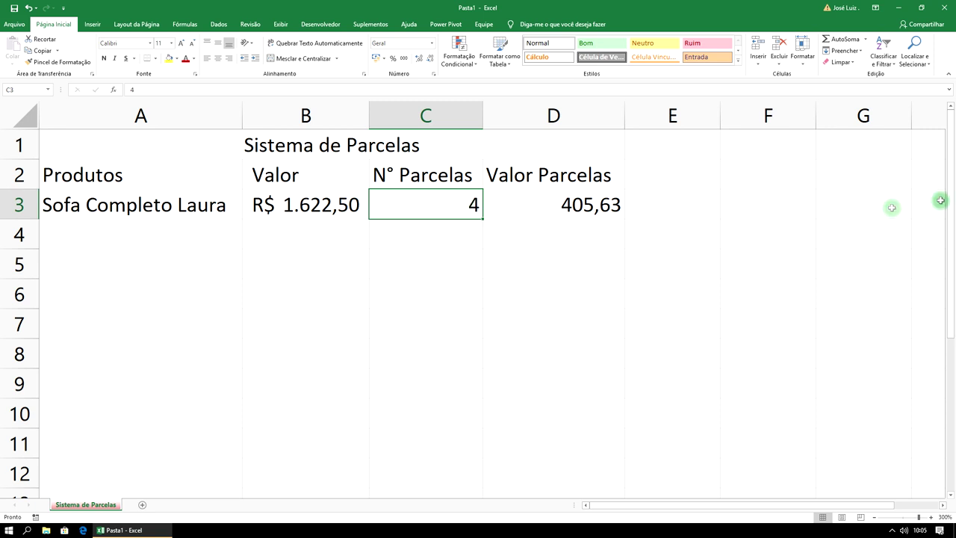
text(10)
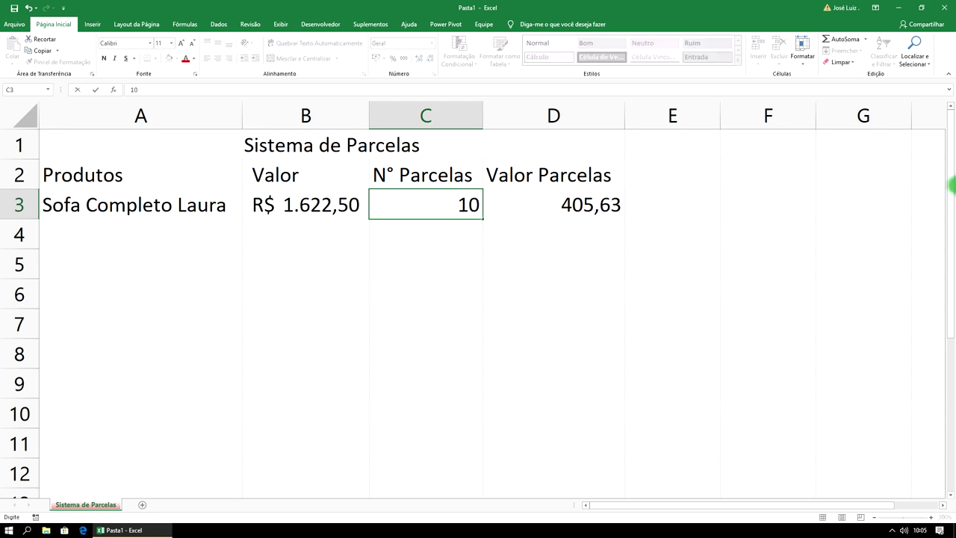
key(Return)
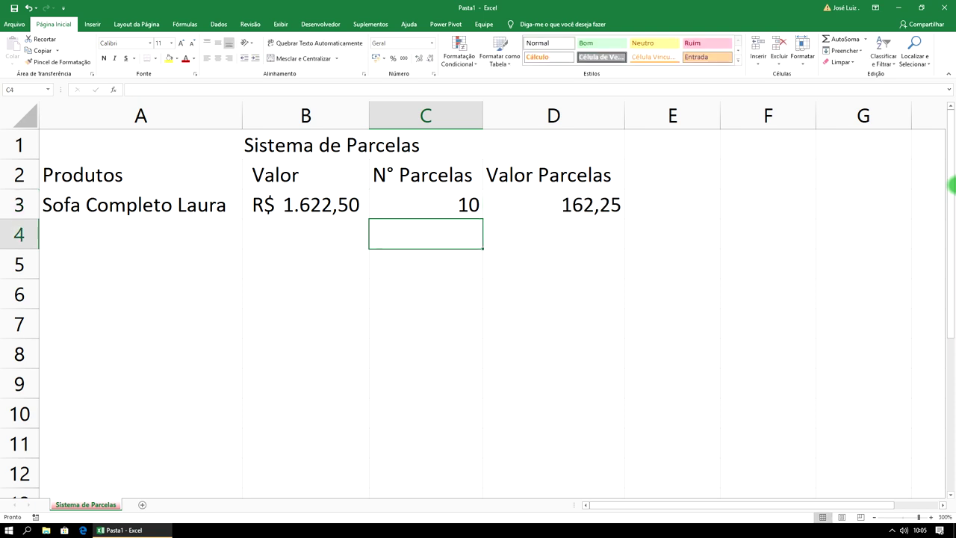
click(601, 204)
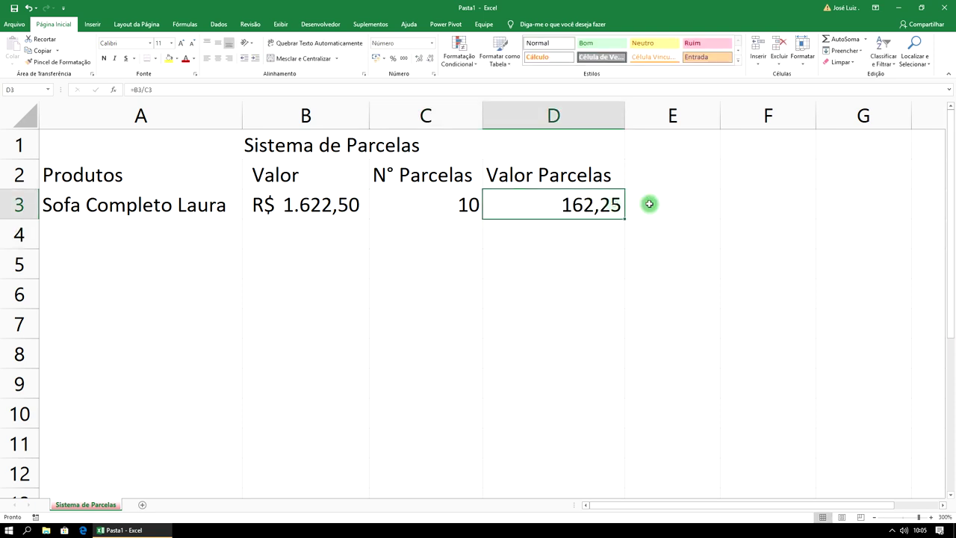
click(466, 204)
click(562, 214)
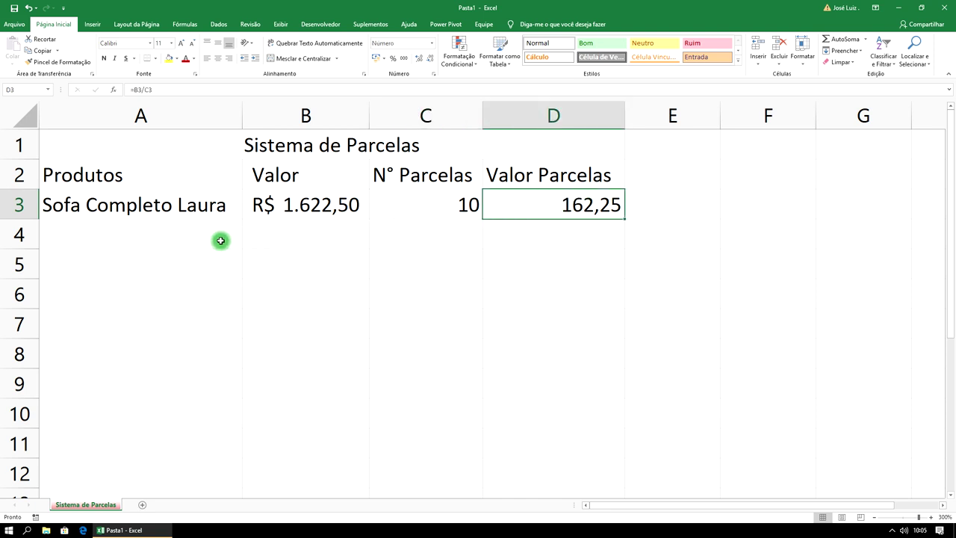
click(192, 240)
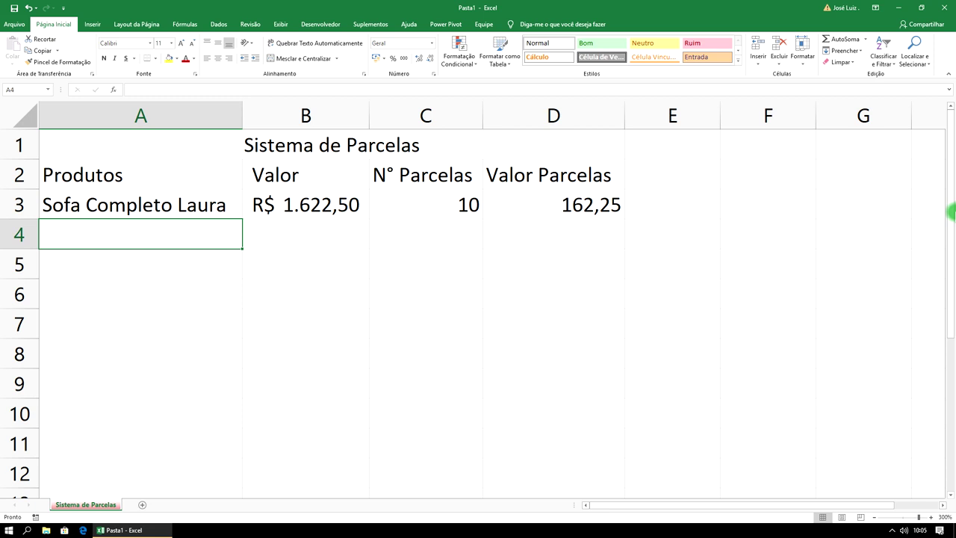
Step: Enter 'TV 65 LK' in A4 with a price of 3600 in B4
text(TV )
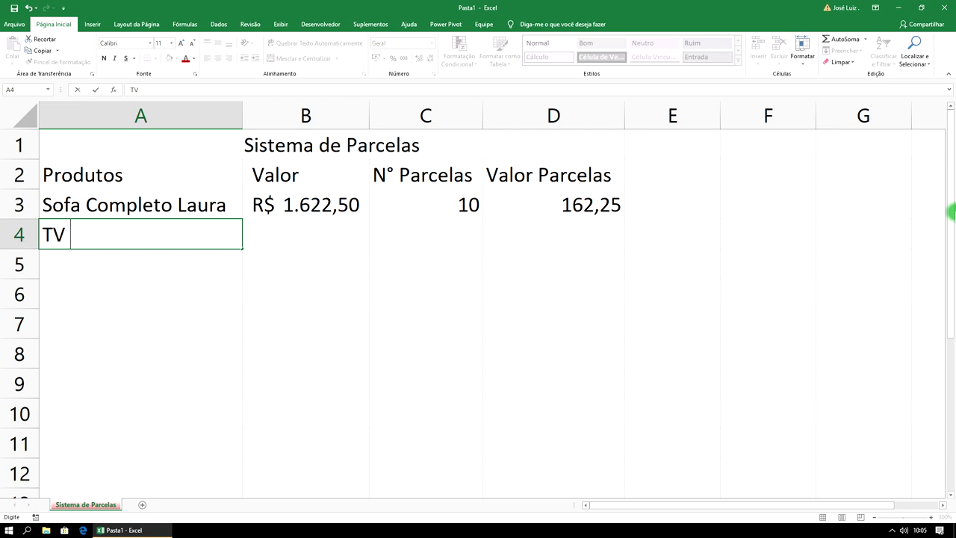
text(65)
text( LK)
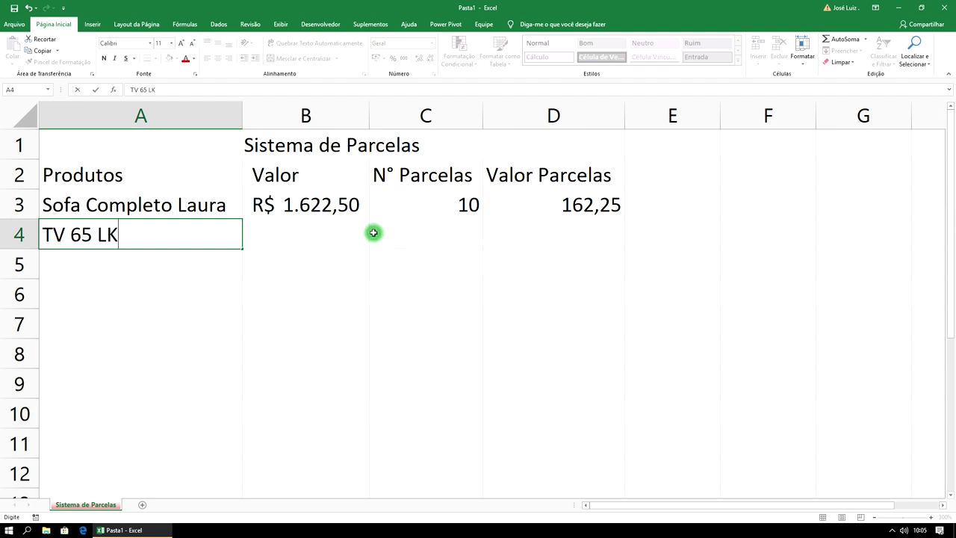
click(331, 239)
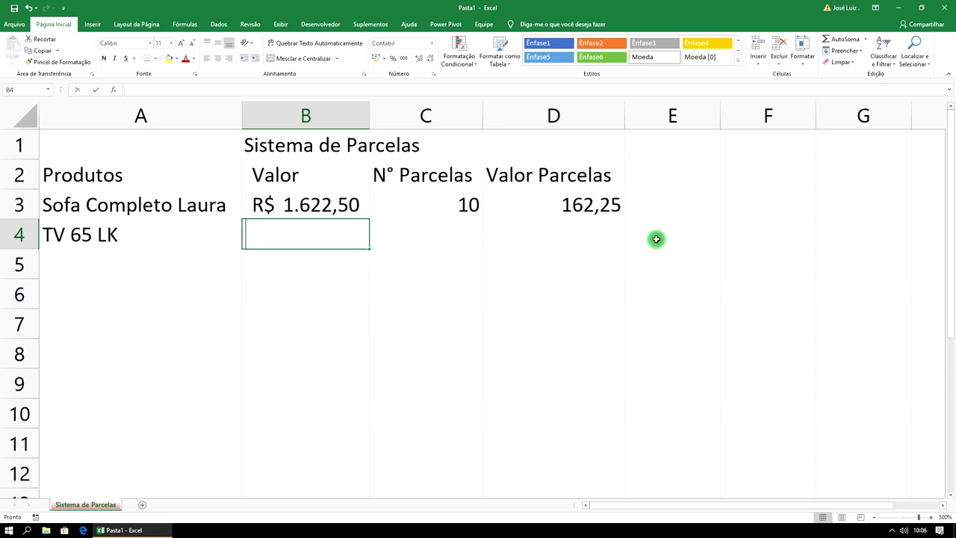
text(3600)
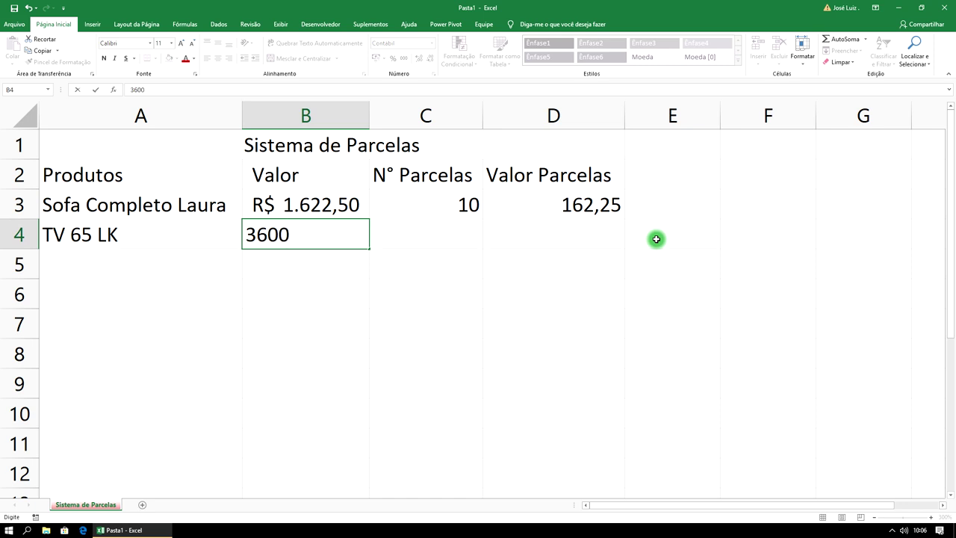
key(Return)
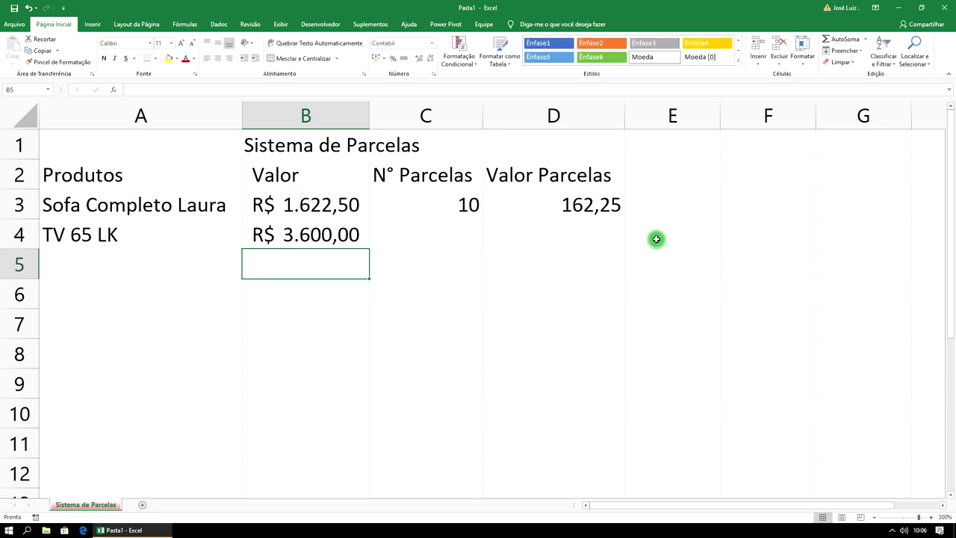
Step: Copy the installment formula from D3 down to D4
drag(448, 233, 544, 236)
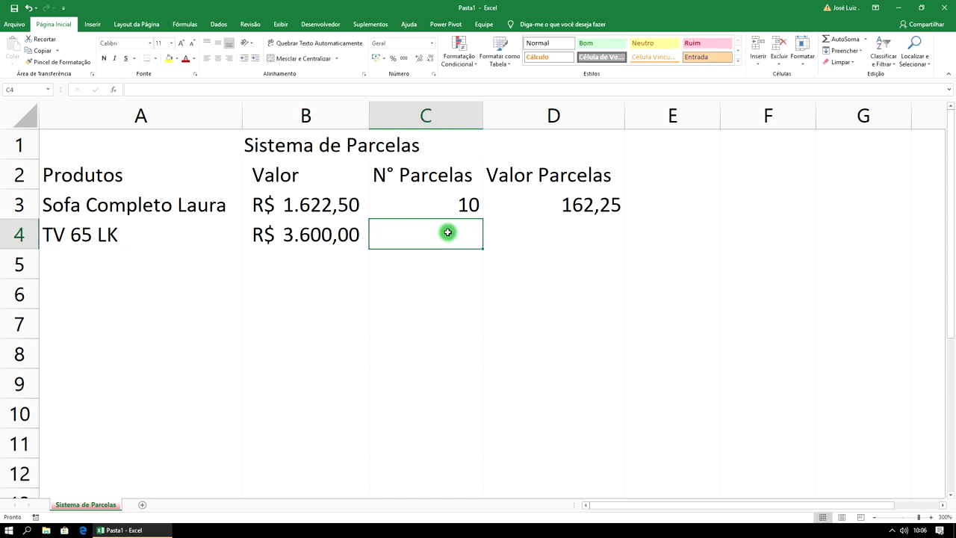
click(543, 235)
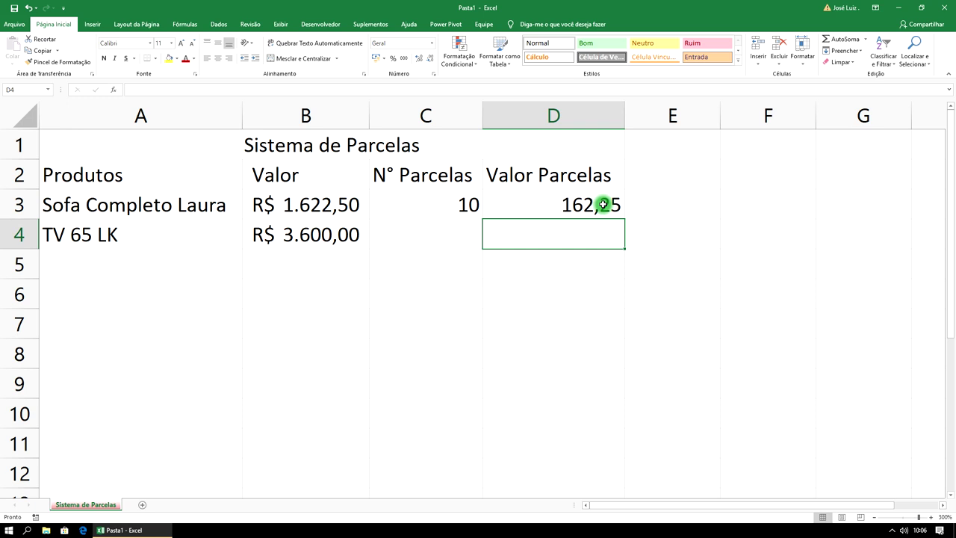
click(603, 204)
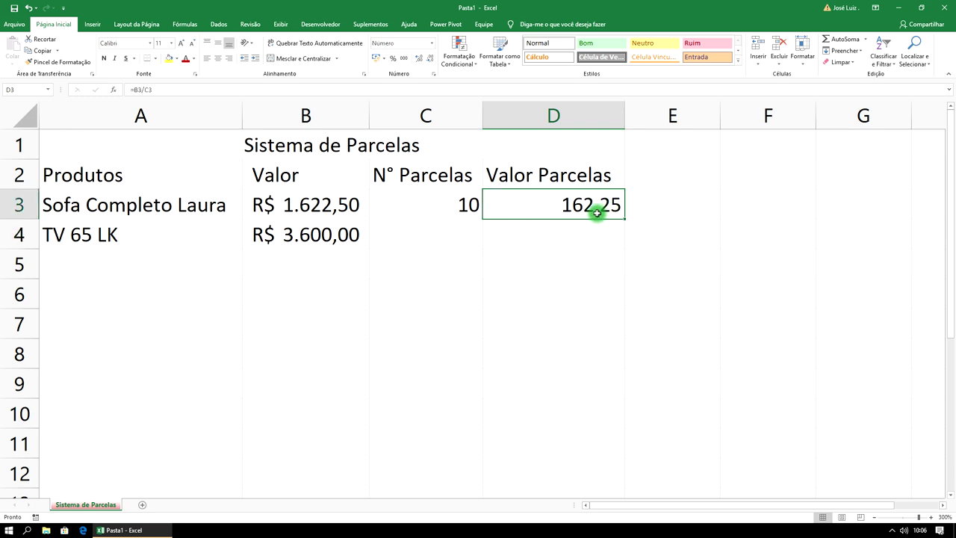
drag(622, 220, 620, 245)
click(580, 237)
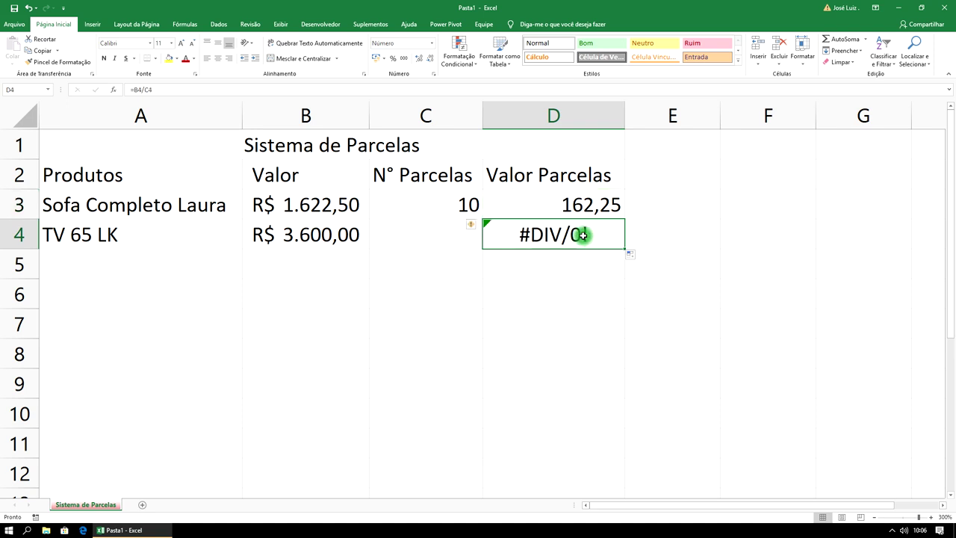
Step: Set the TV's installment count in C4 to 10, making D4 show 360,00
click(448, 236)
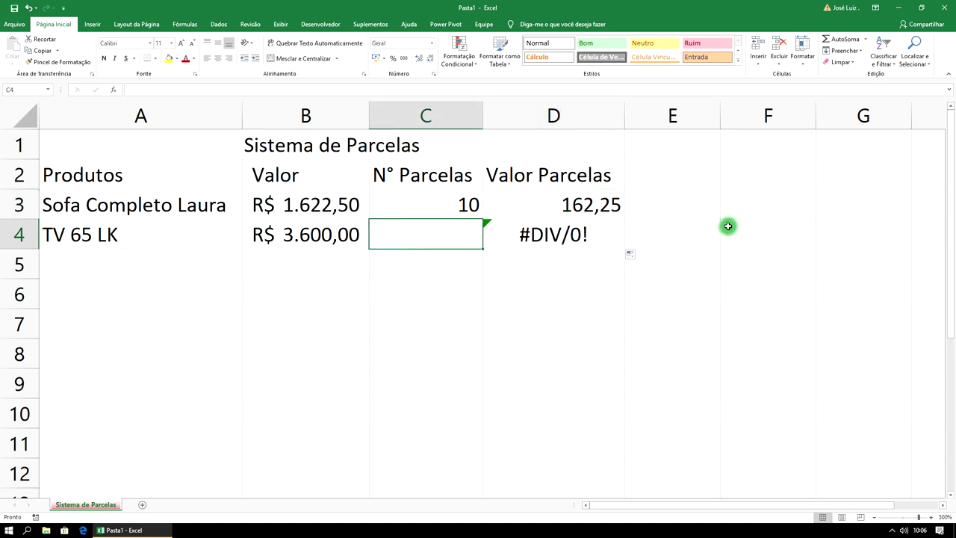
text(10)
key(Return)
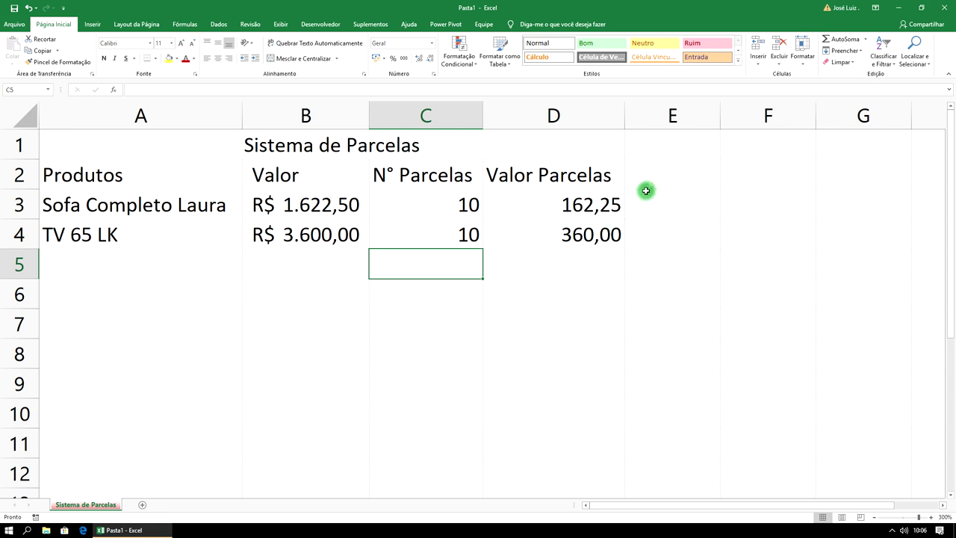
click(662, 169)
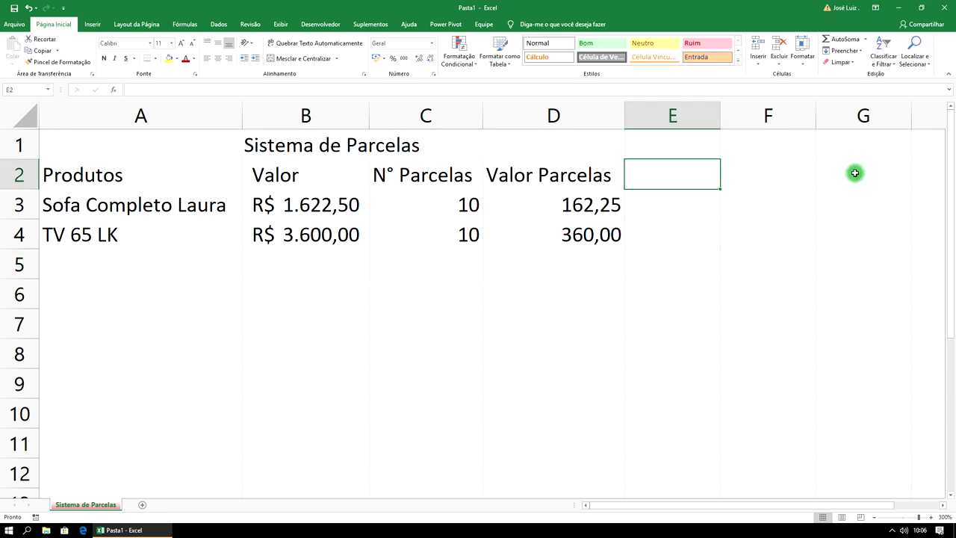
Step: Add the header 'Total Final' in E2 and the formula =D3+D4 in E3, giving 522,25
text(Total Final)
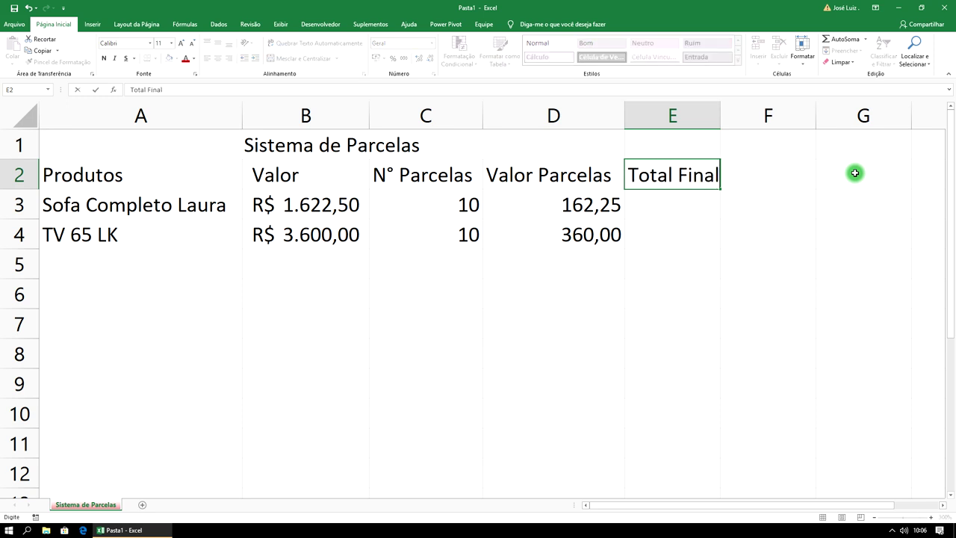
click(686, 204)
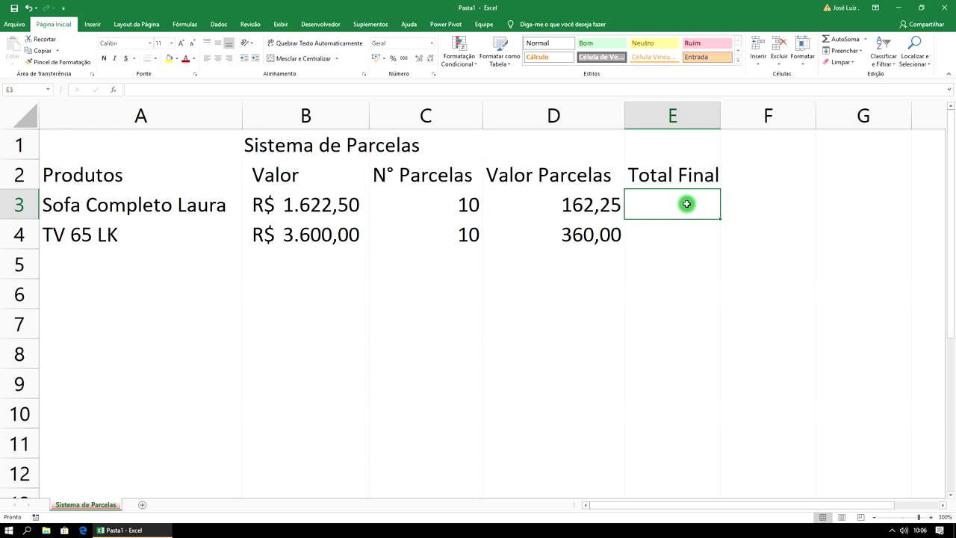
text(=)
click(571, 202)
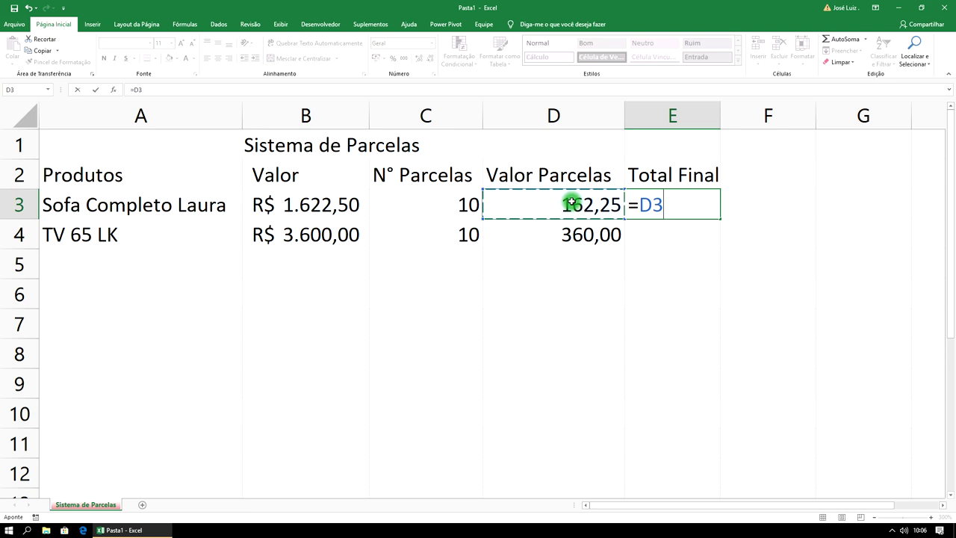
text(+)
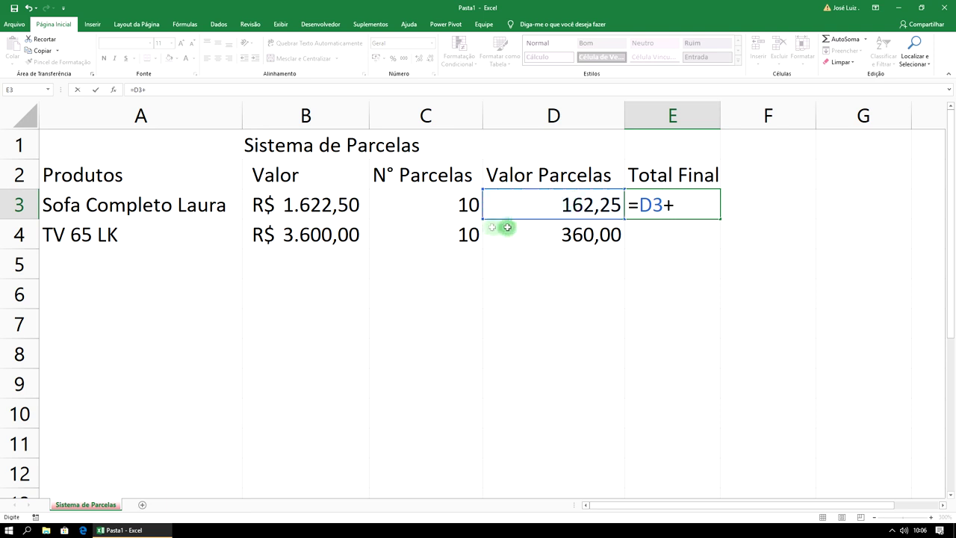
click(579, 237)
key(Return)
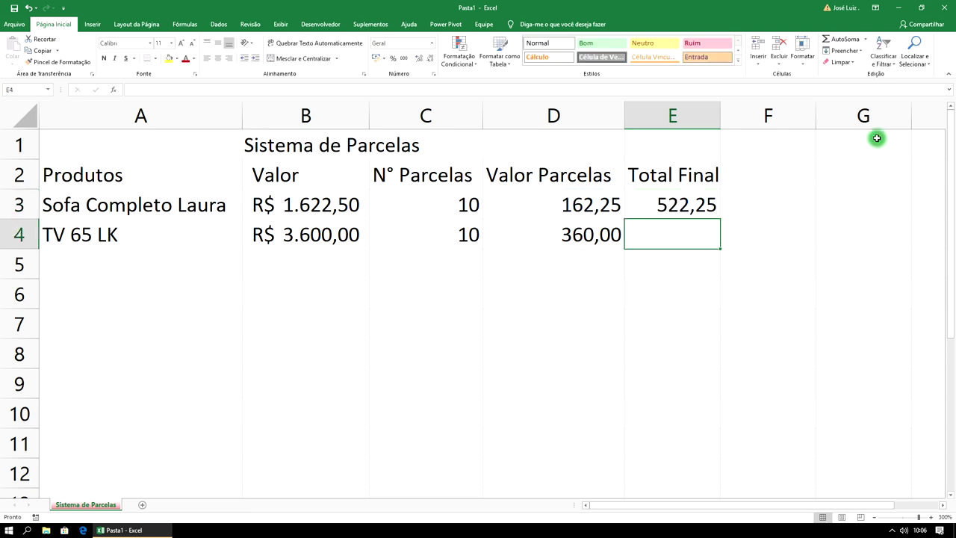
Step: Apply accounting currency format to columns E and D
click(674, 207)
click(674, 115)
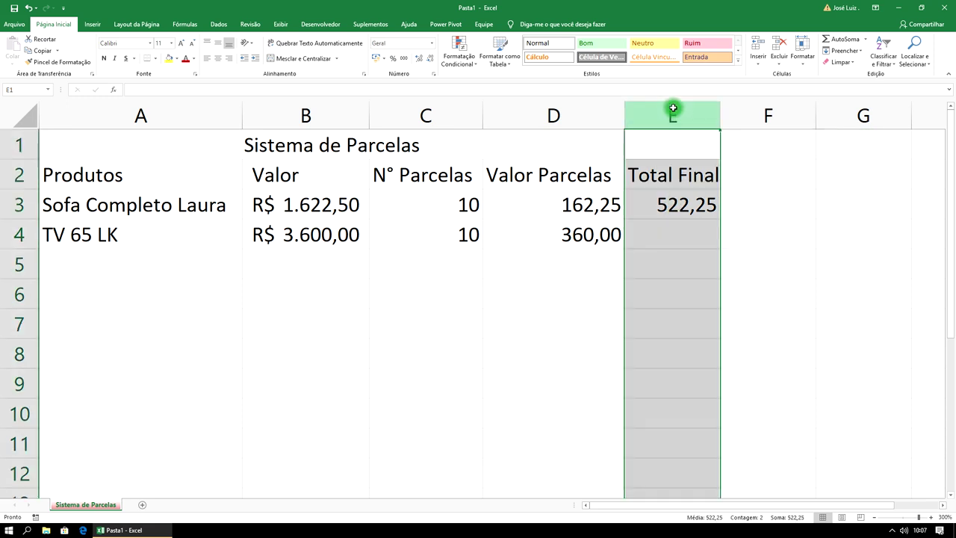
click(376, 58)
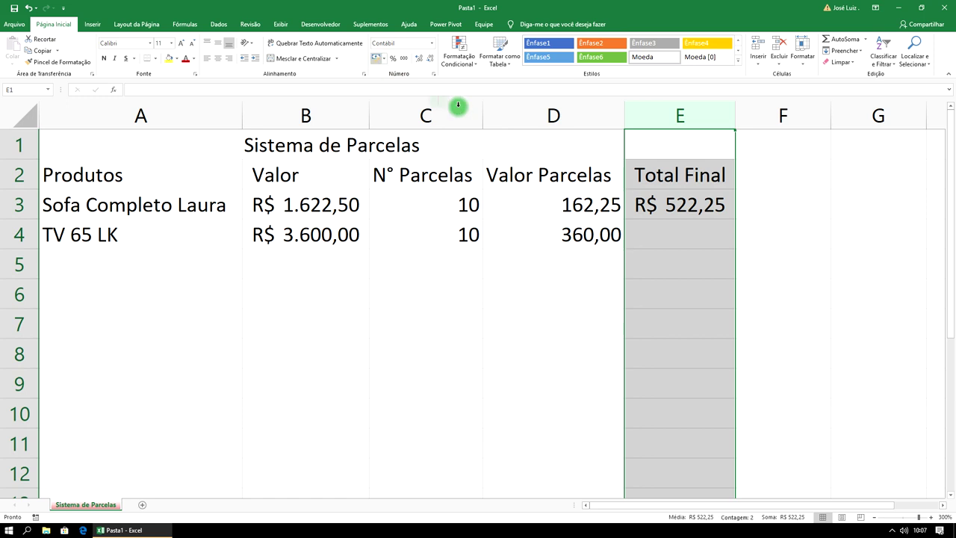
click(560, 118)
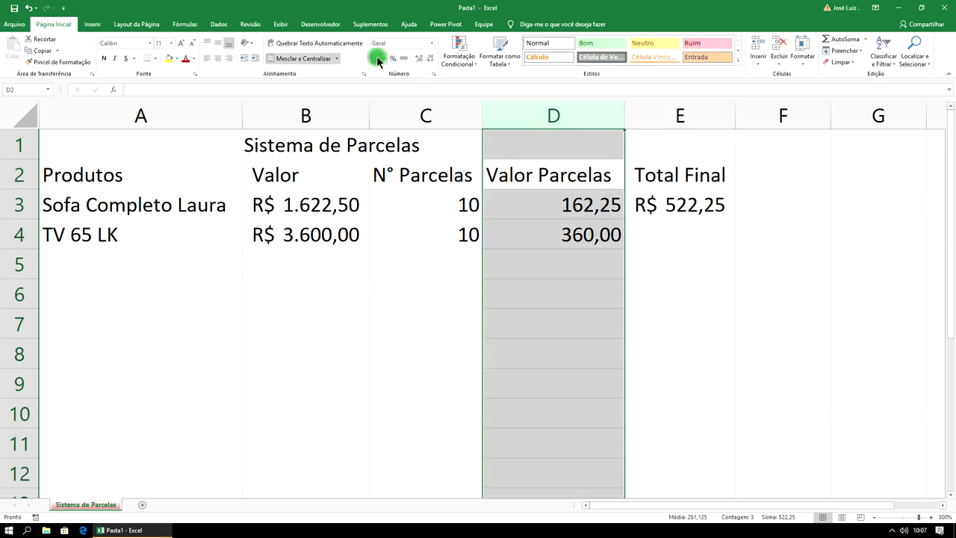
click(376, 58)
click(683, 203)
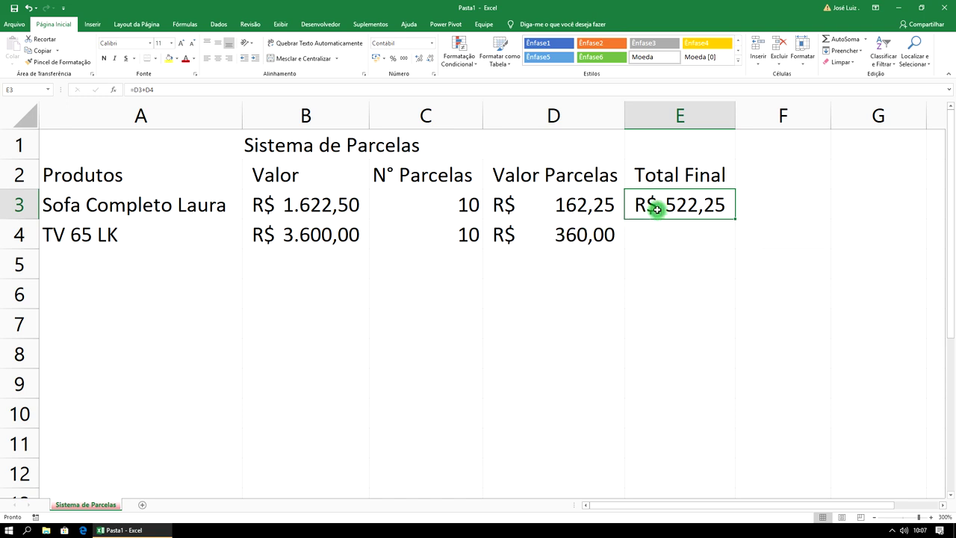
Step: Change the TV's installments in C4 to 11, dropping the total to 489,52
click(461, 238)
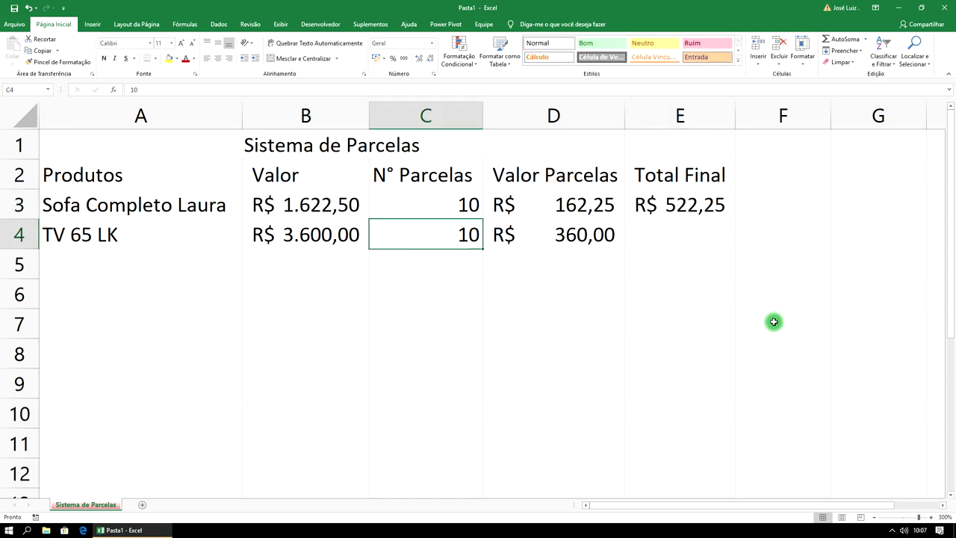
text(11)
key(Return)
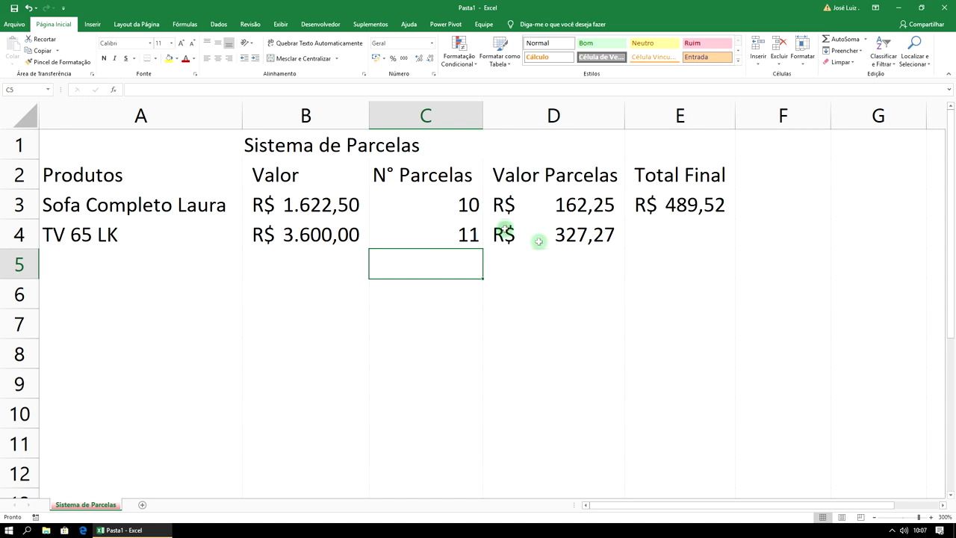
click(685, 236)
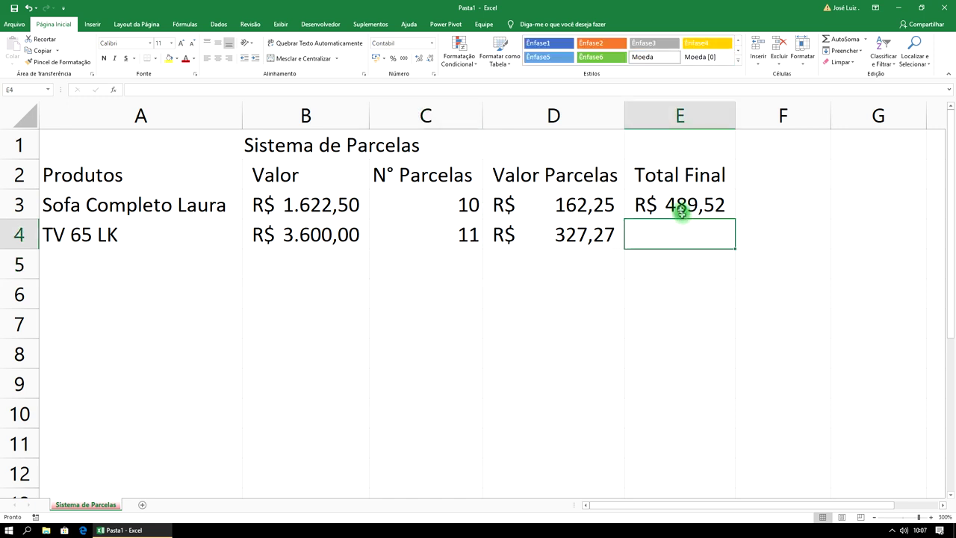
click(675, 208)
drag(649, 148, 576, 141)
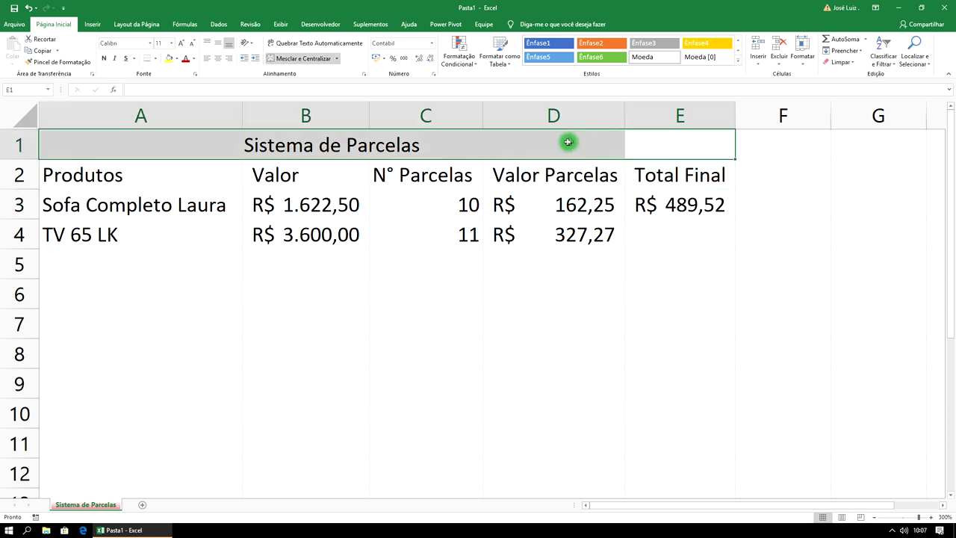
Step: Unmerge the title and re-merge it centred across A1:E1
click(318, 60)
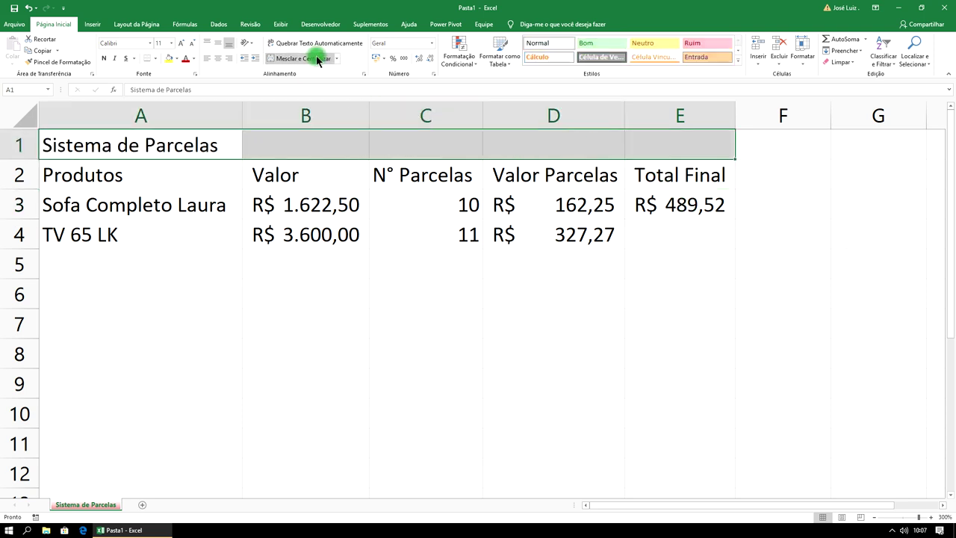
click(212, 149)
click(217, 207)
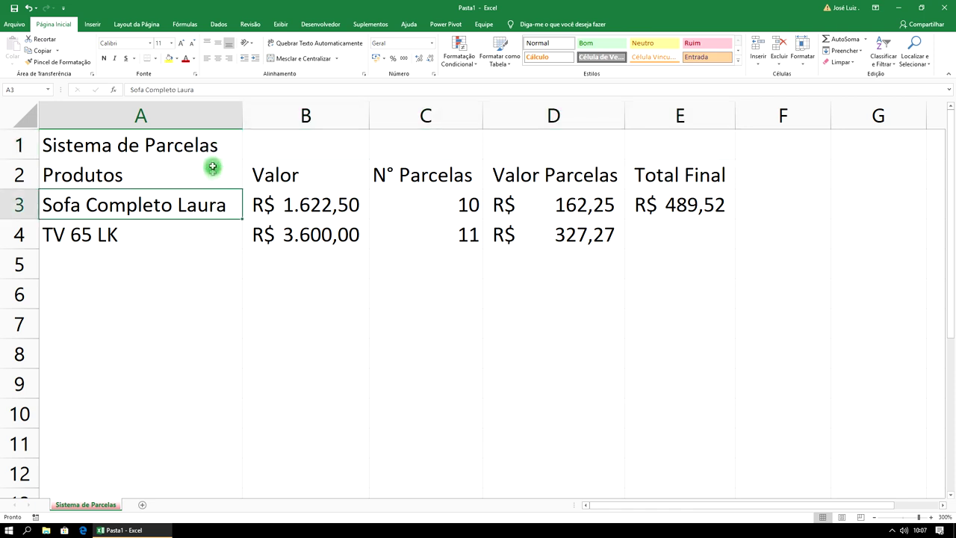
drag(199, 142, 645, 136)
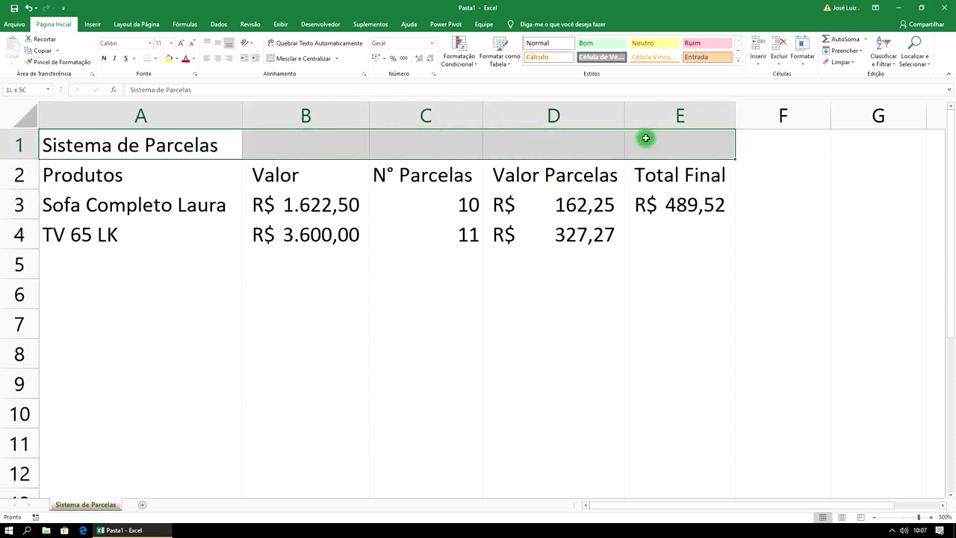
click(306, 59)
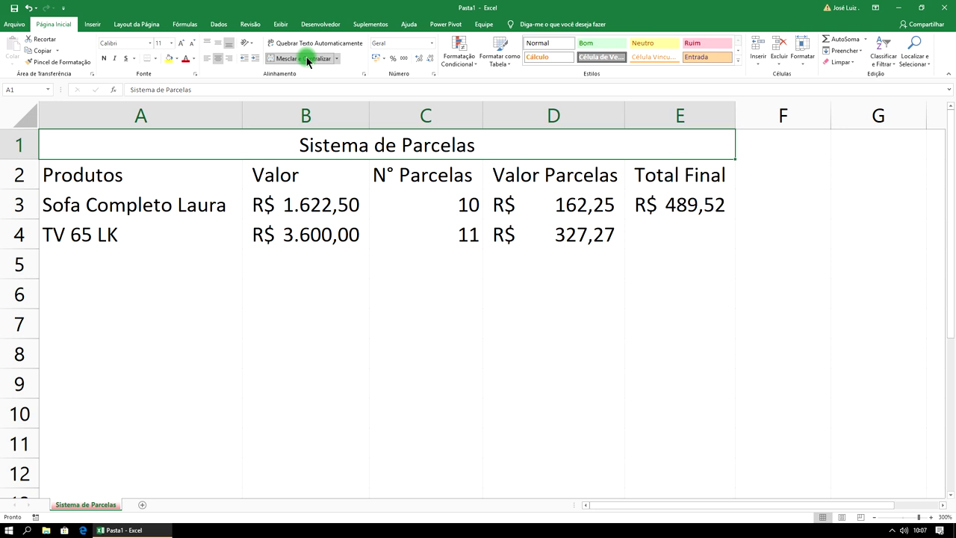
mouse_move(755, 147)
mouse_down()
mouse_move(850, 461)
mouse_move(877, 469)
mouse_up()
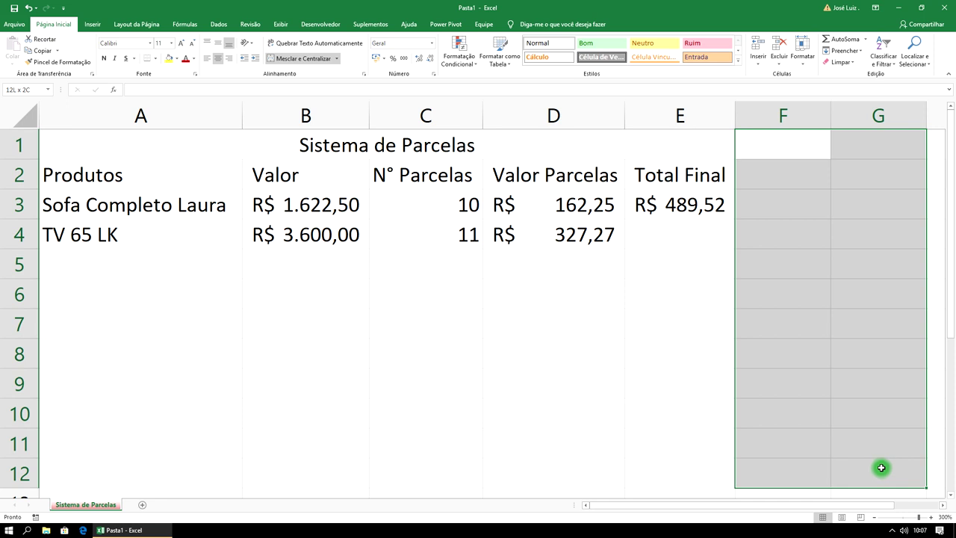
Step: Fill the empty block F1:G12 right of the table with black
drag(877, 468, 929, 458)
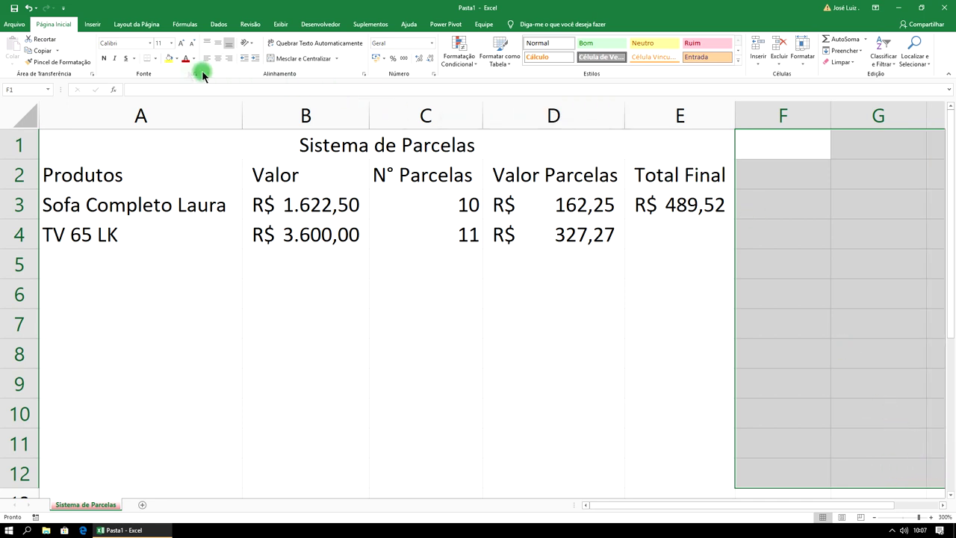
click(177, 59)
click(177, 82)
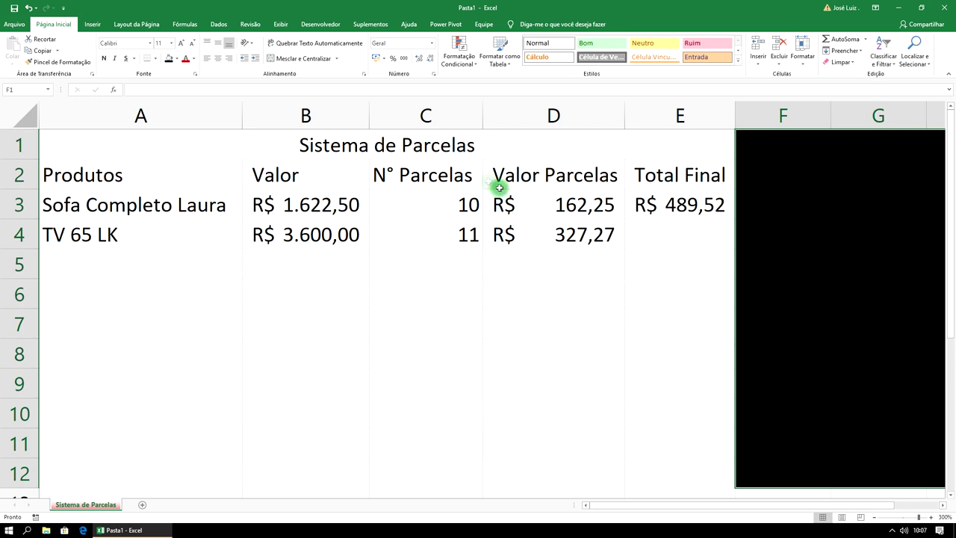
Step: Give the Sistema de Parcelas title in A1 a blue fill and white text
click(205, 144)
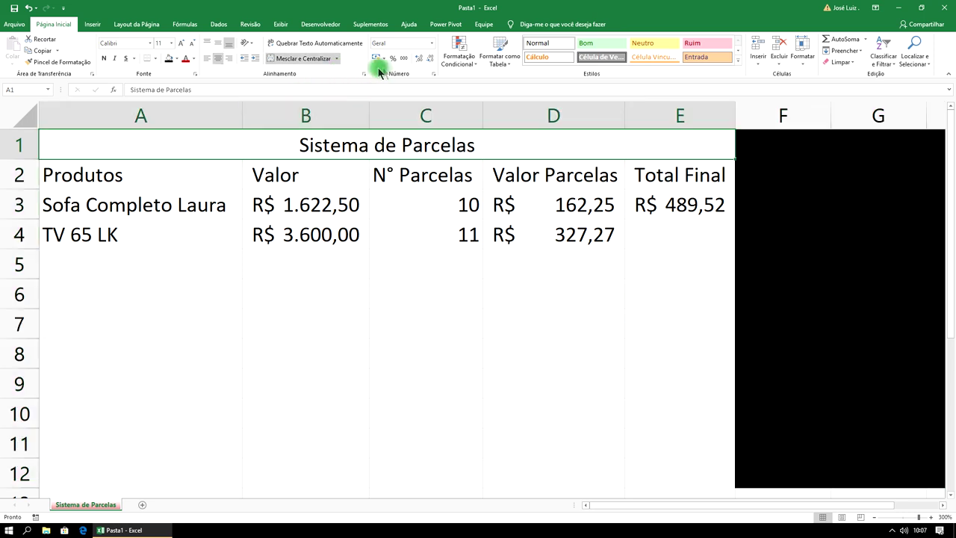
click(176, 58)
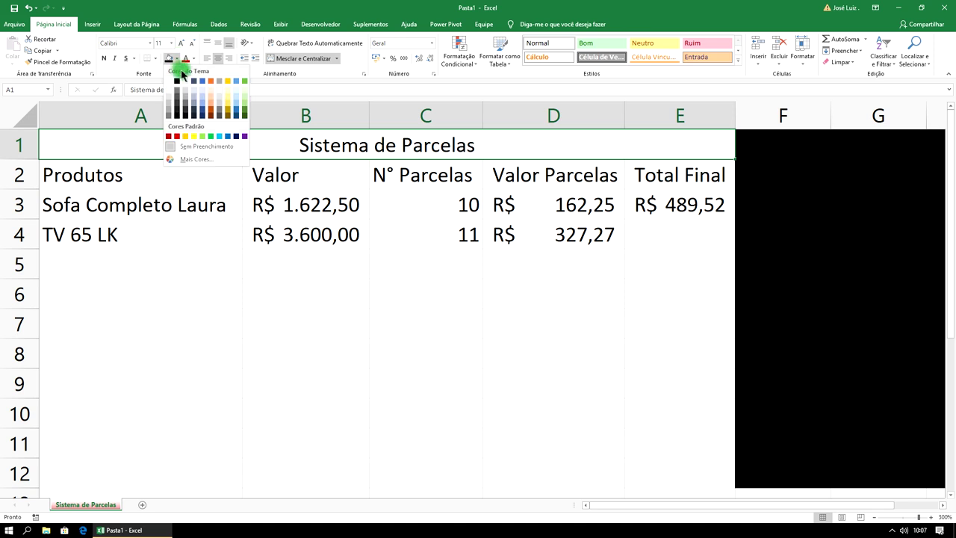
click(201, 106)
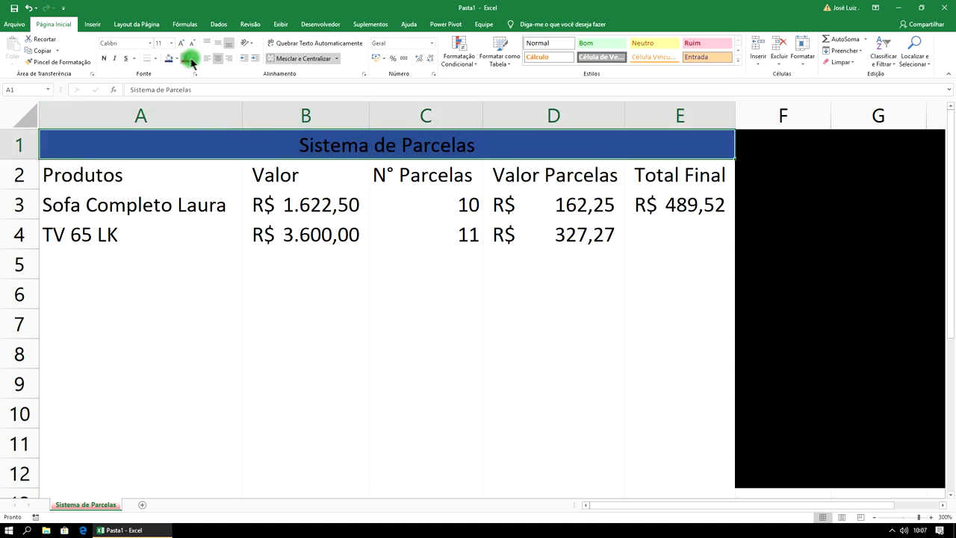
click(191, 59)
click(187, 96)
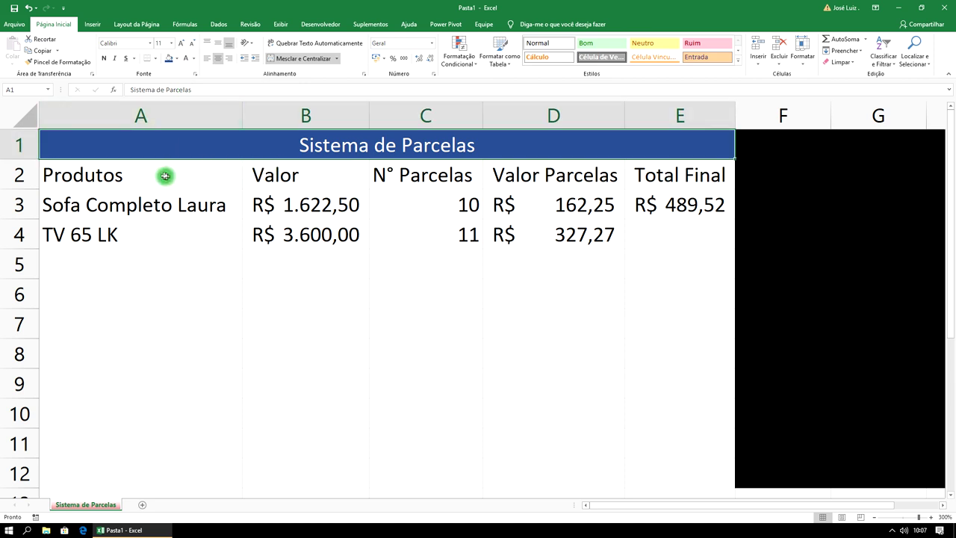
drag(124, 175, 637, 176)
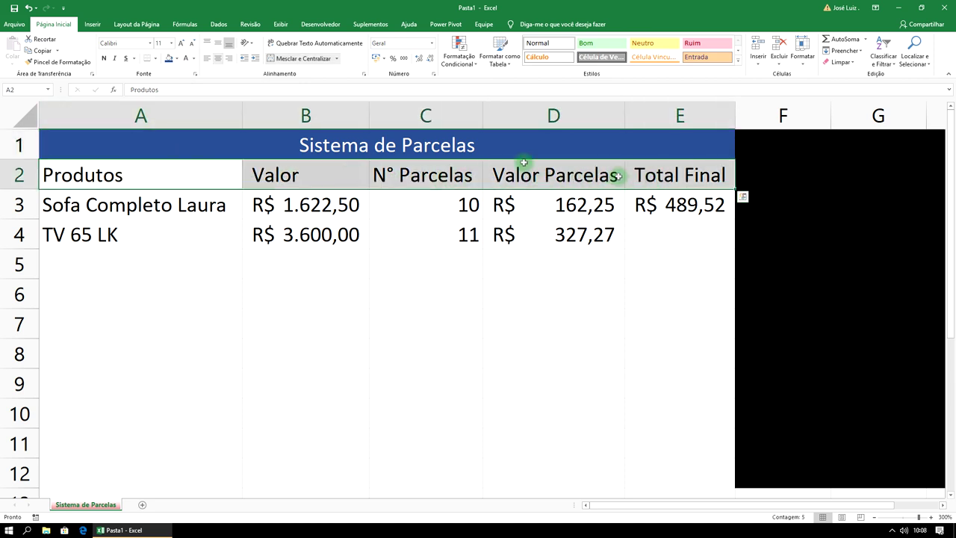
Step: Fill the header row A2:E2 green and the table body A3:E12 orange
click(176, 58)
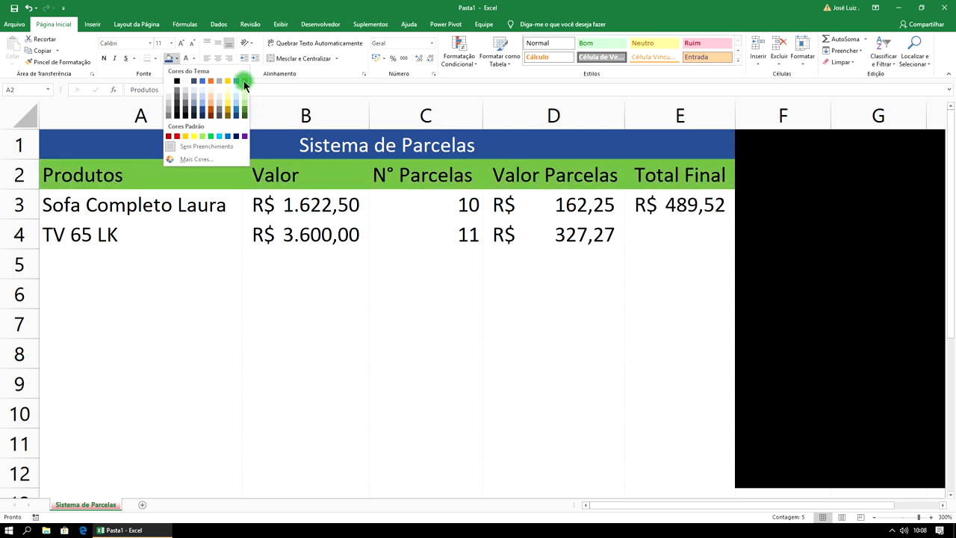
click(244, 80)
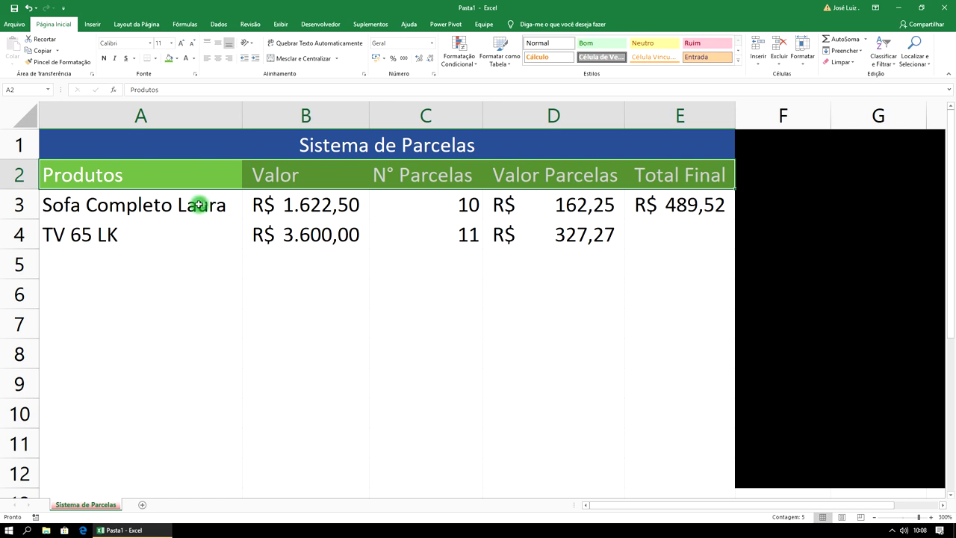
mouse_move(141, 205)
mouse_down()
mouse_move(379, 303)
mouse_move(646, 472)
mouse_up()
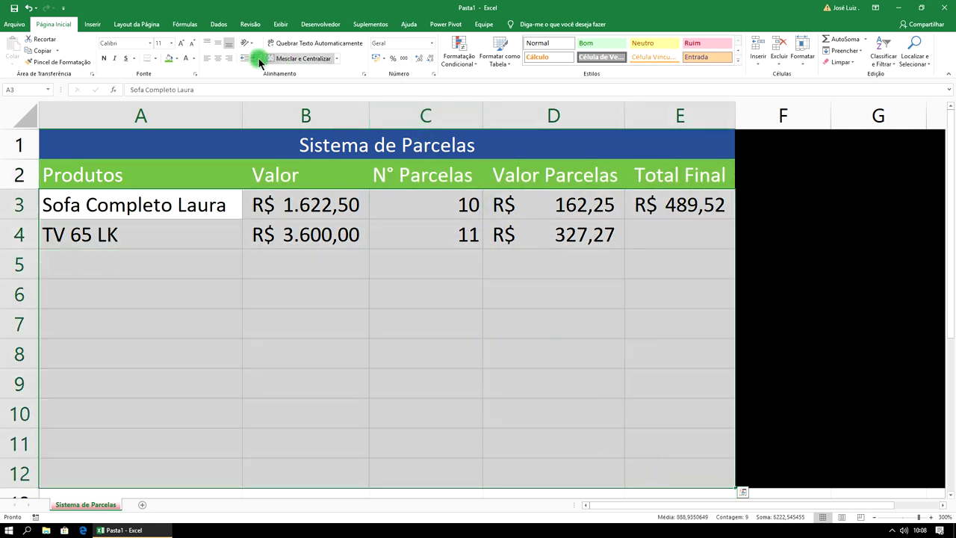
click(176, 59)
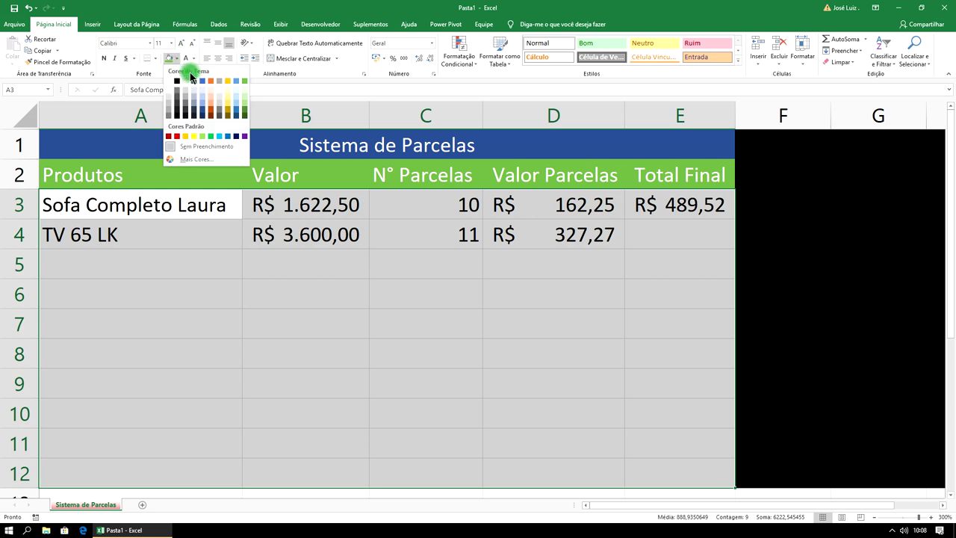
click(212, 82)
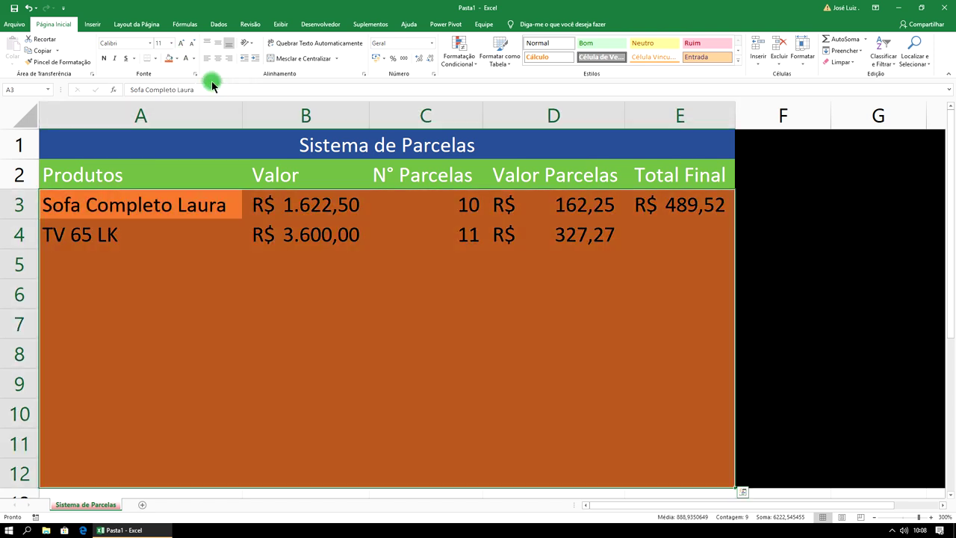
Step: Review the orange fill and the installment formula in D4
click(443, 316)
click(583, 247)
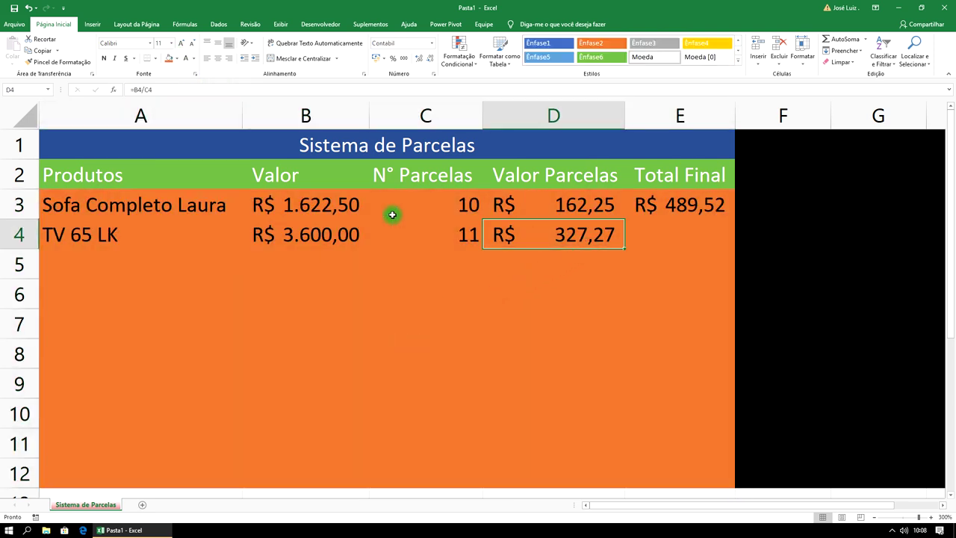
click(391, 212)
mouse_move(100, 145)
mouse_down()
mouse_move(190, 334)
mouse_move(237, 467)
mouse_up()
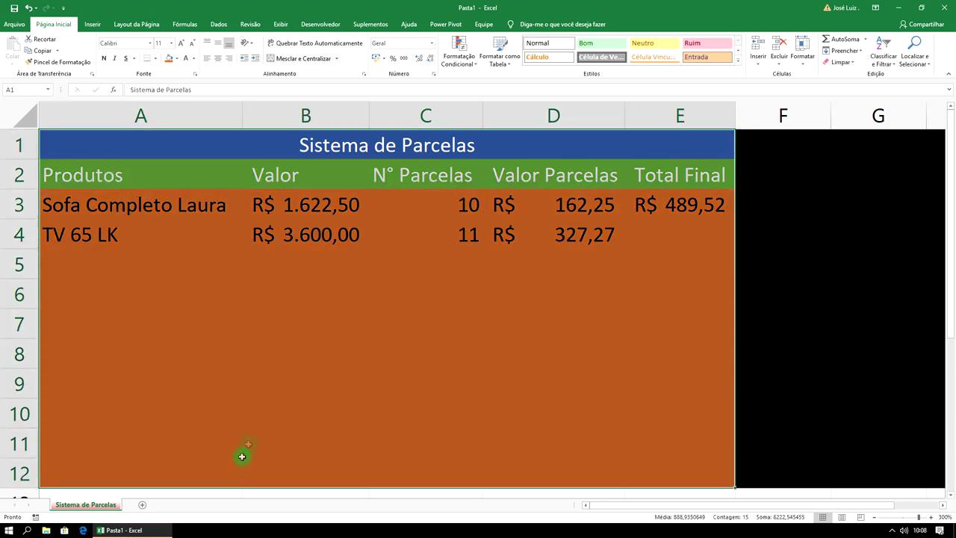
Step: Apply Todas as Bordas so every cell in A1:E12 gets a border
click(155, 58)
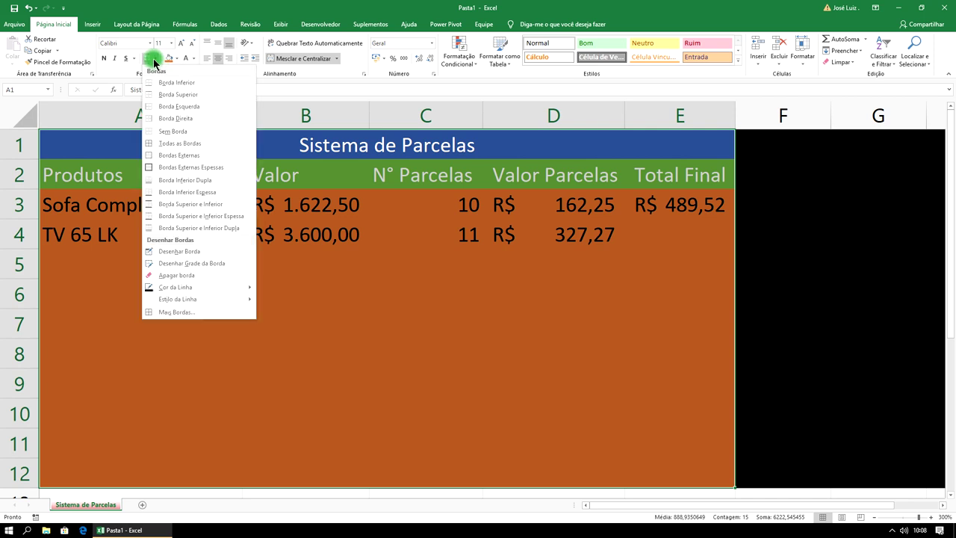
click(186, 142)
click(409, 241)
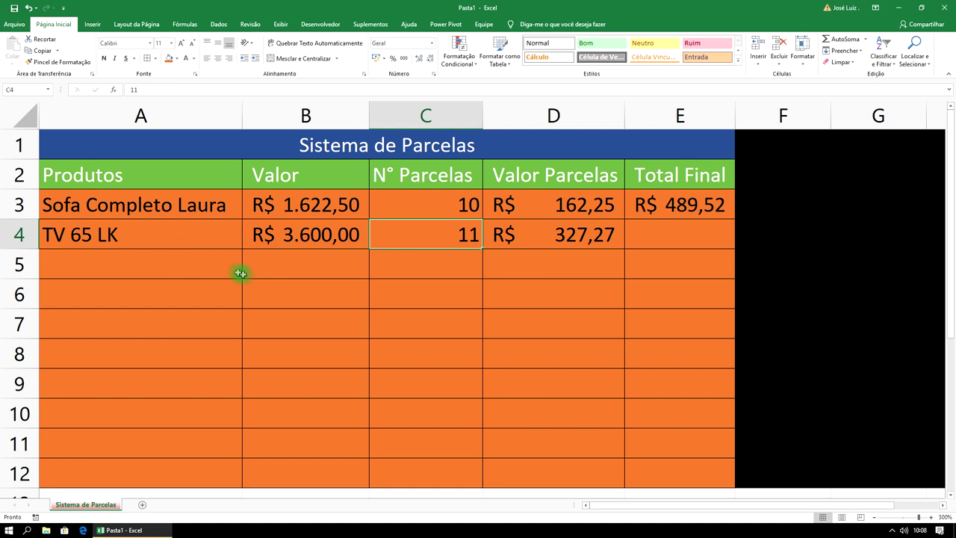
Step: Inspect the empty row 5 cells and select the installment formula in D4
click(209, 263)
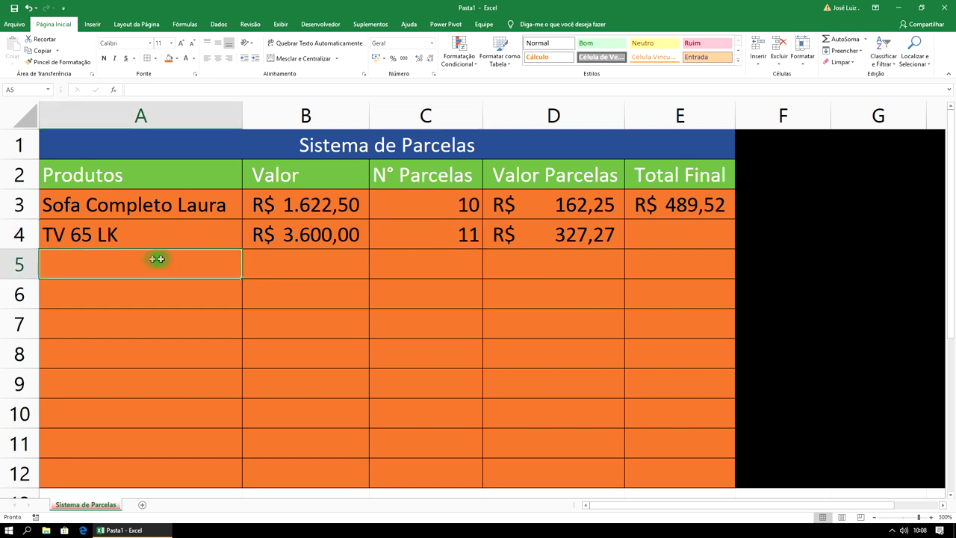
click(300, 271)
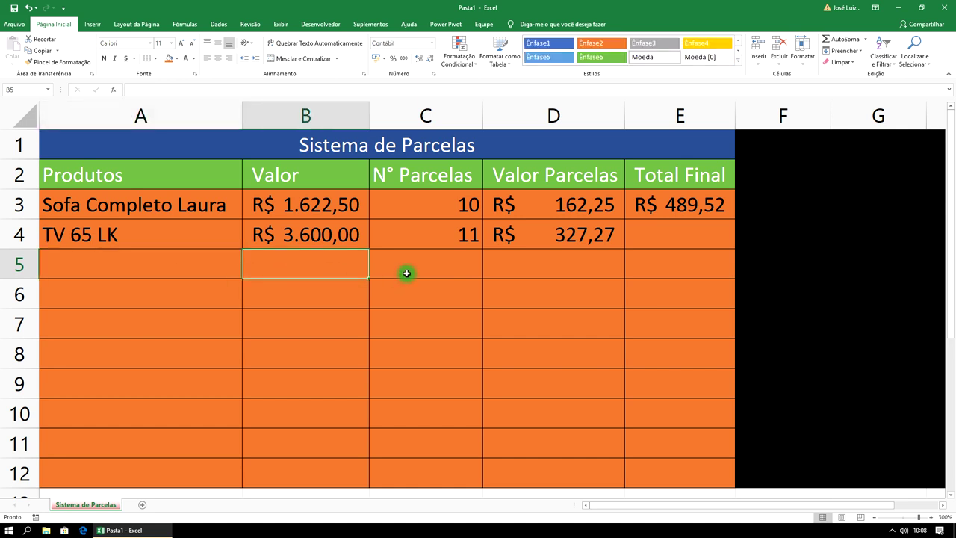
click(474, 262)
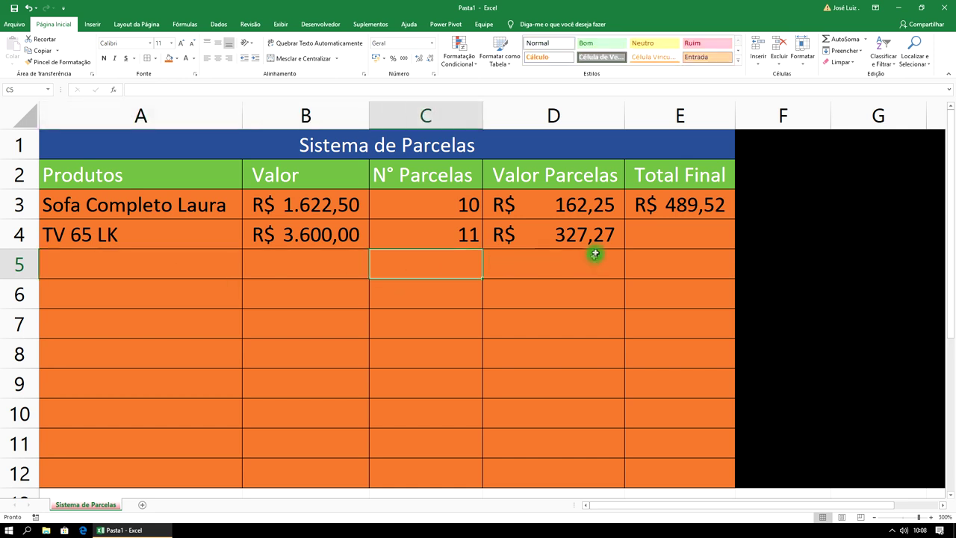
click(609, 237)
Step: Copy D4's formula to D5, enter 'Telefone sem fio Telelux' in A5, and widen column A
drag(624, 249, 619, 270)
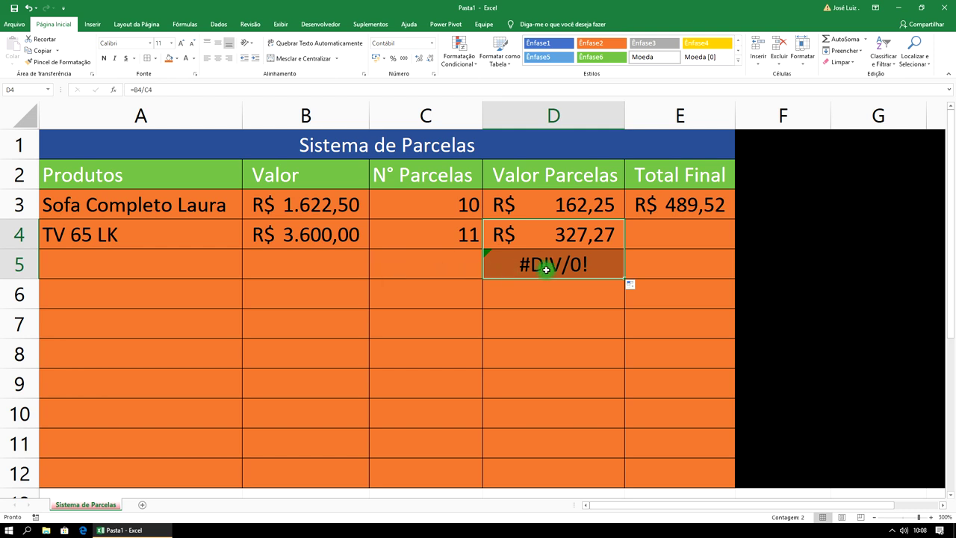
click(146, 265)
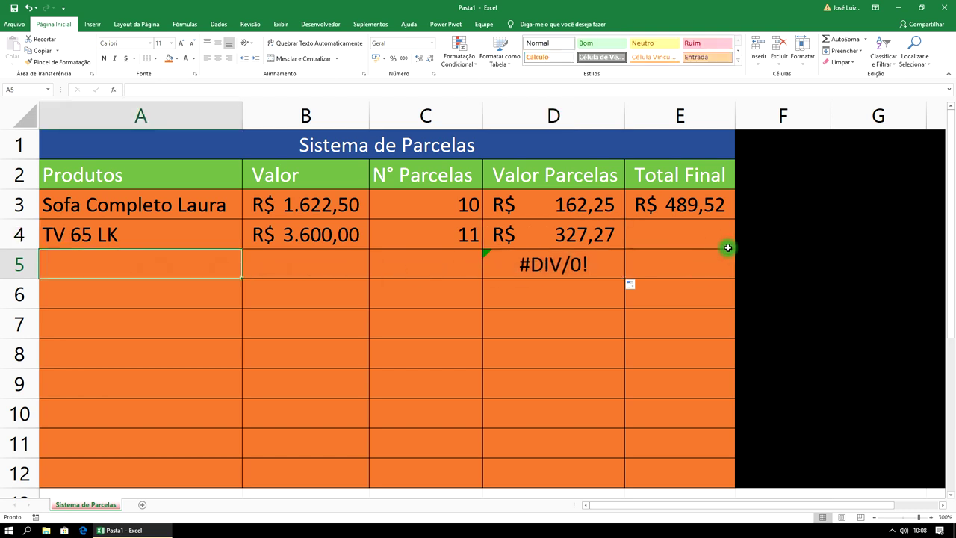
text(Telefone sem fio Telelux)
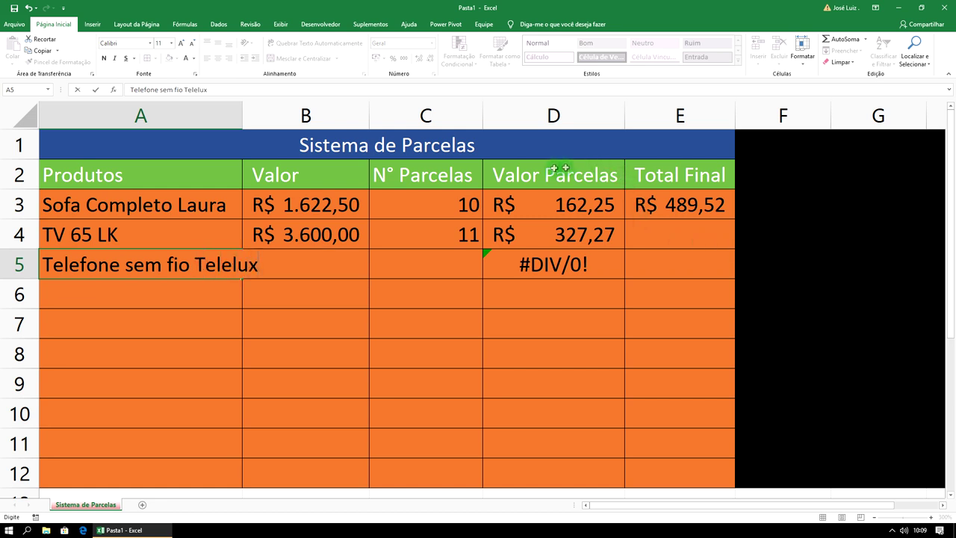
drag(244, 110, 285, 110)
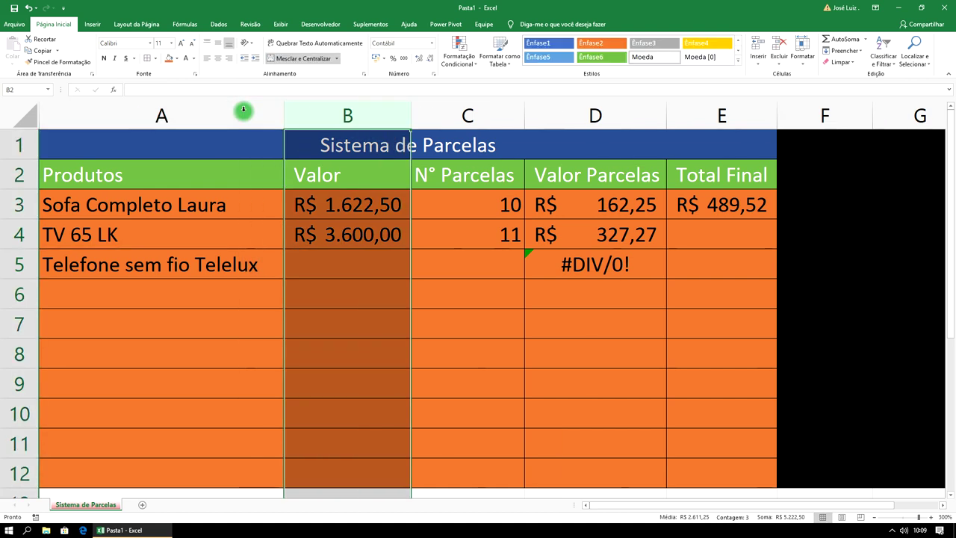
Step: Enter the phone's price 125 in B5 and 2 installments in C5, giving R$ 62,50
click(310, 261)
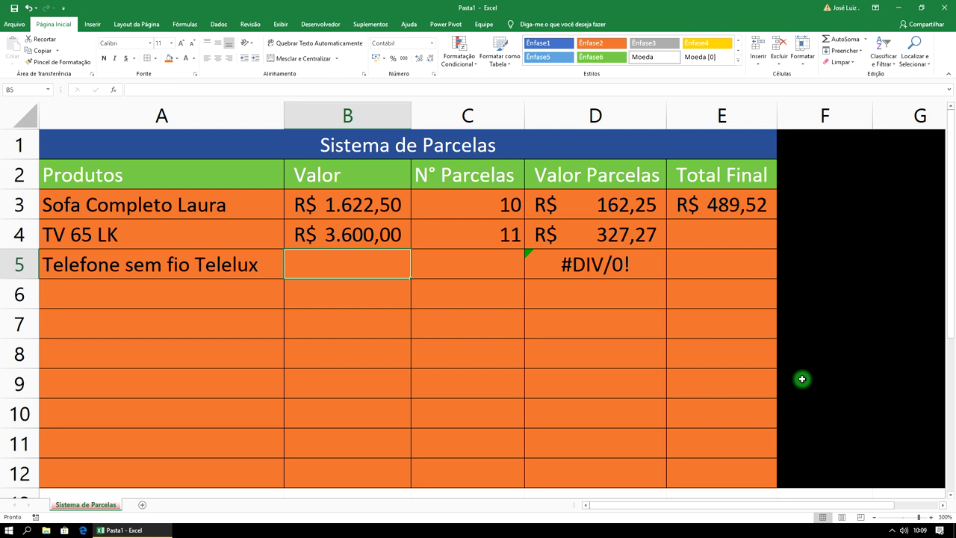
text(125)
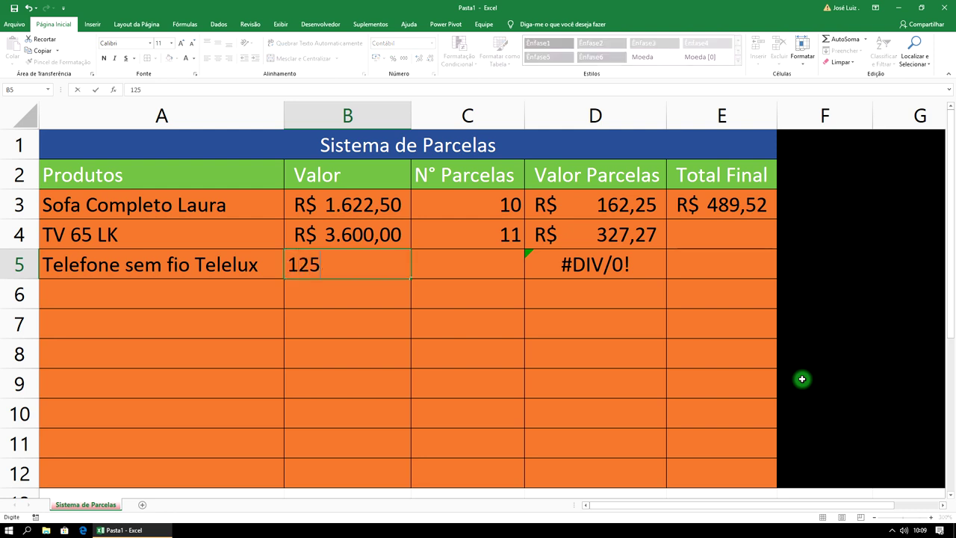
key(Return)
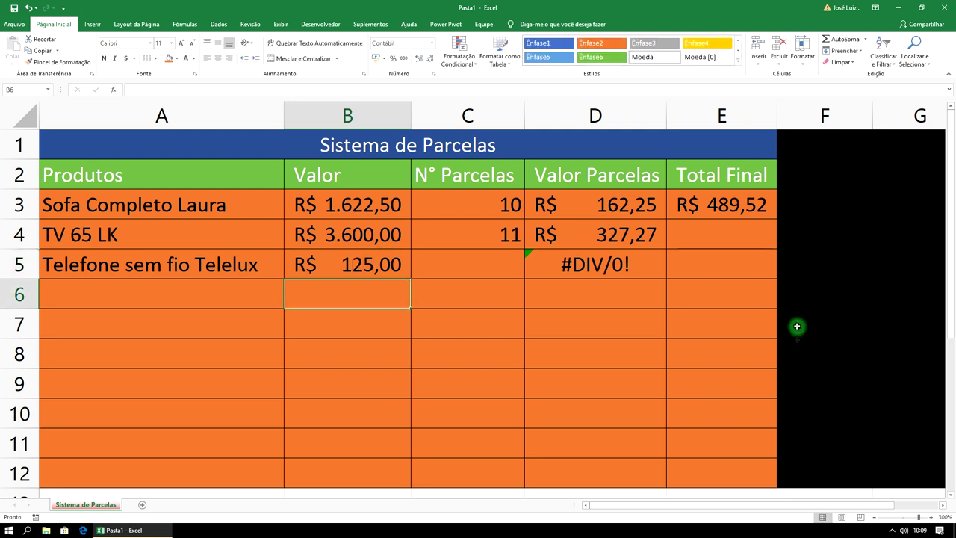
click(508, 267)
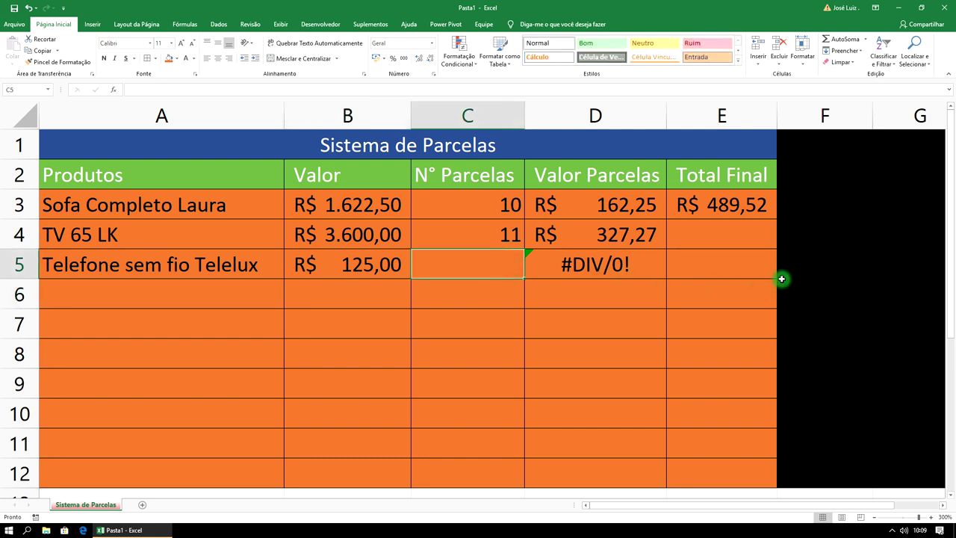
text(2)
key(Return)
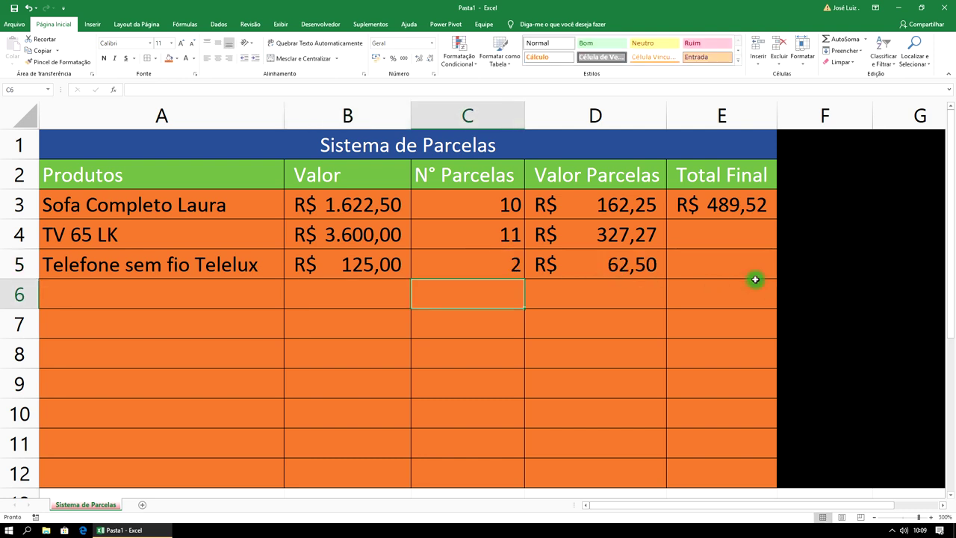
click(722, 210)
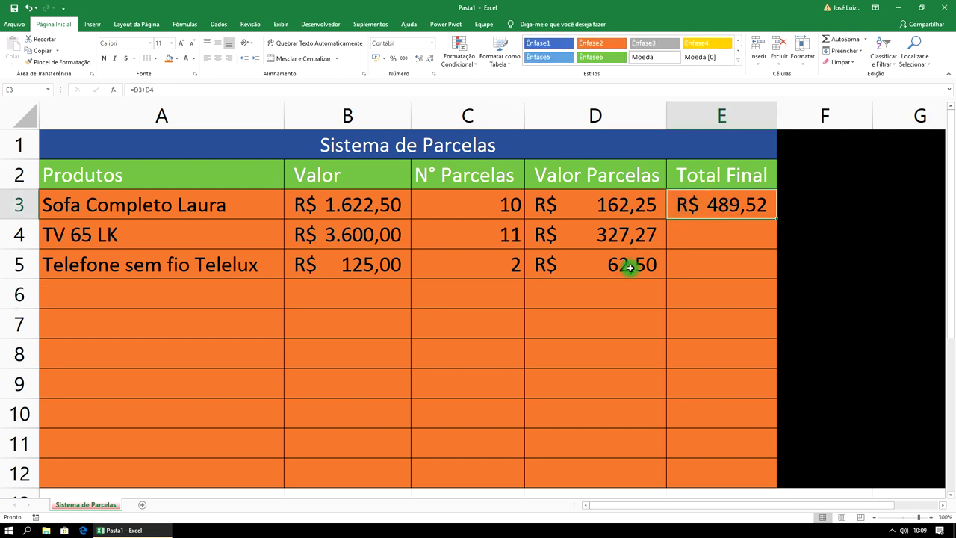
Step: Append +D5 to the Total Final formula in E3, making it R$ 552,02
click(201, 90)
text(+)
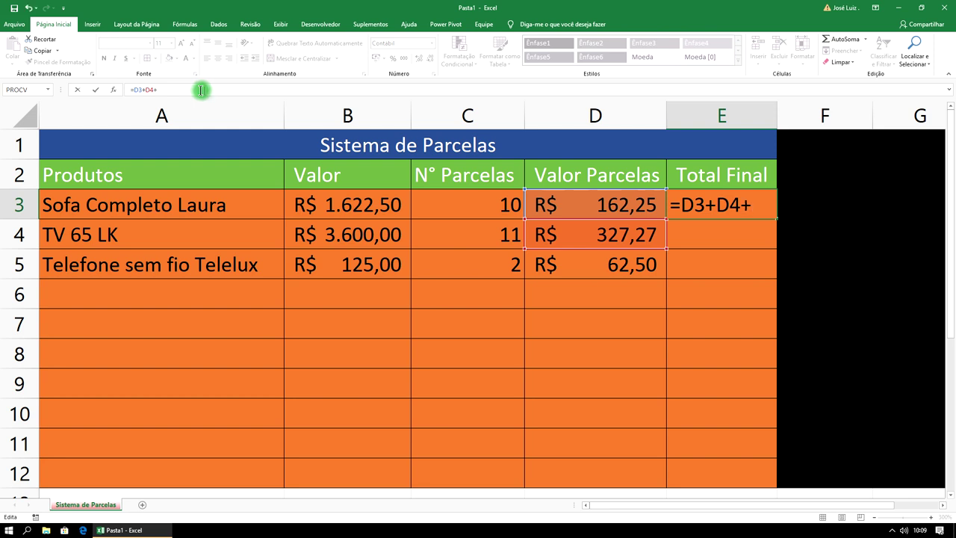
click(586, 269)
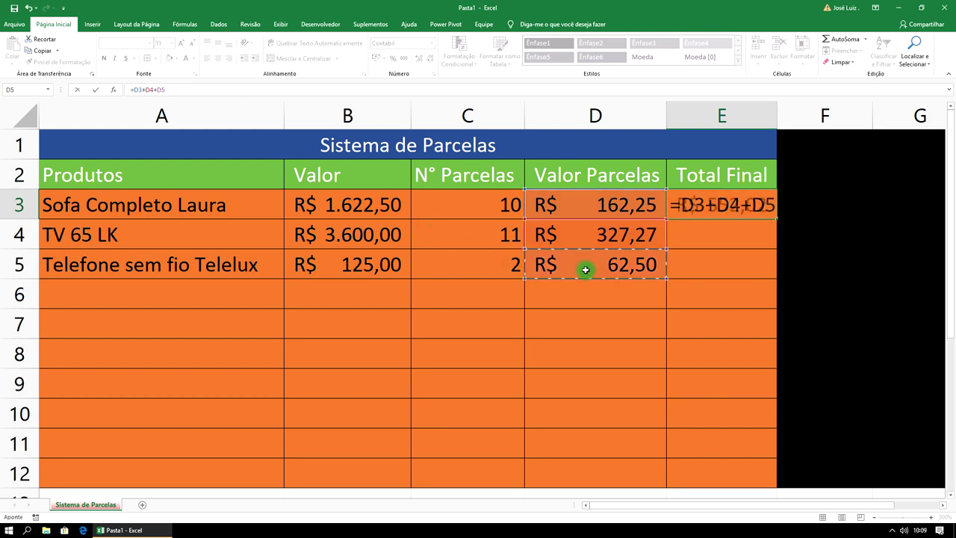
key(Return)
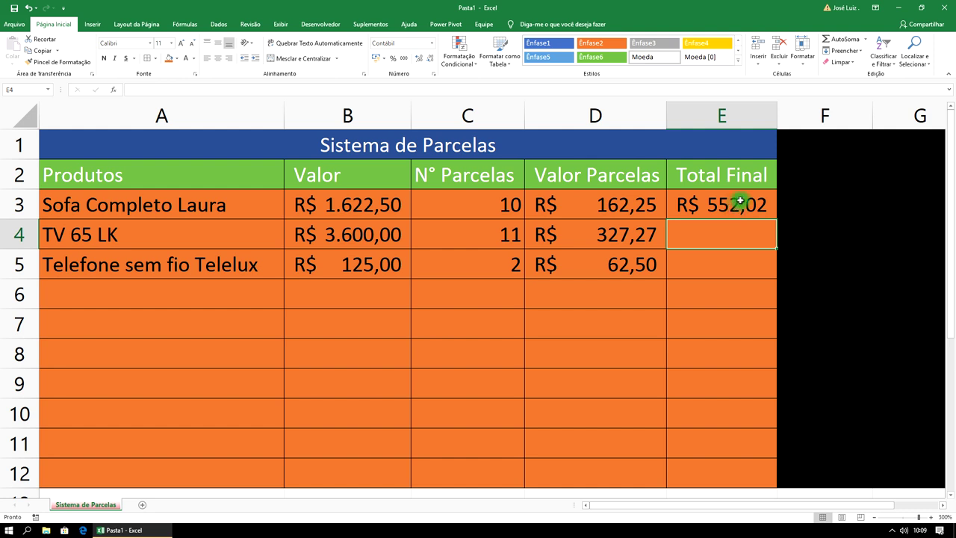
click(491, 235)
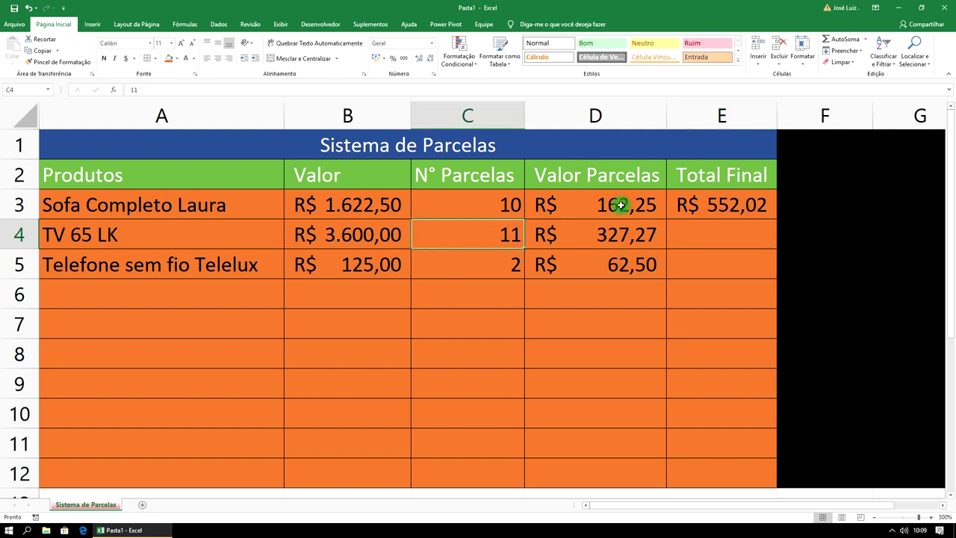
Step: Change the TV (C4) and sofa (C3) to 12 installments, dropping the total to R$ 497,71
text(12)
key(Return)
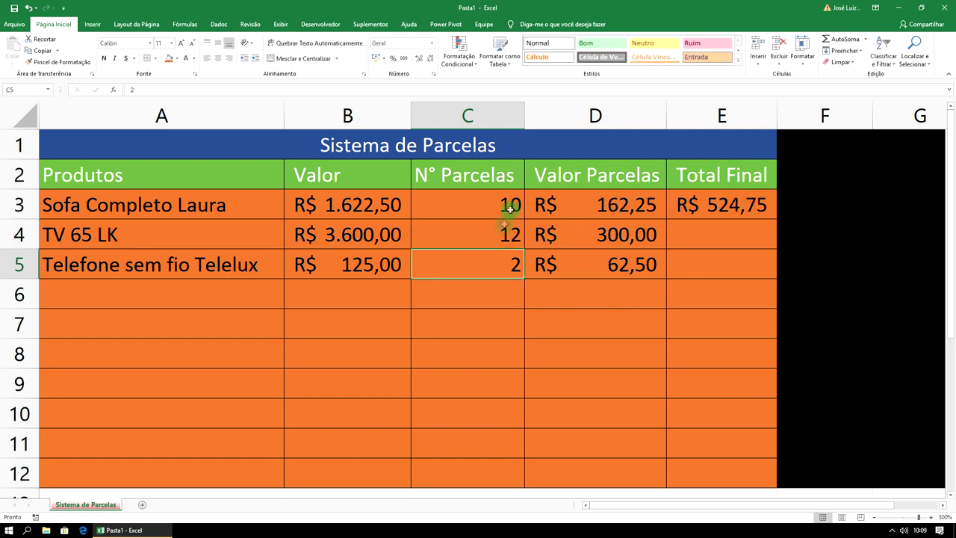
click(485, 236)
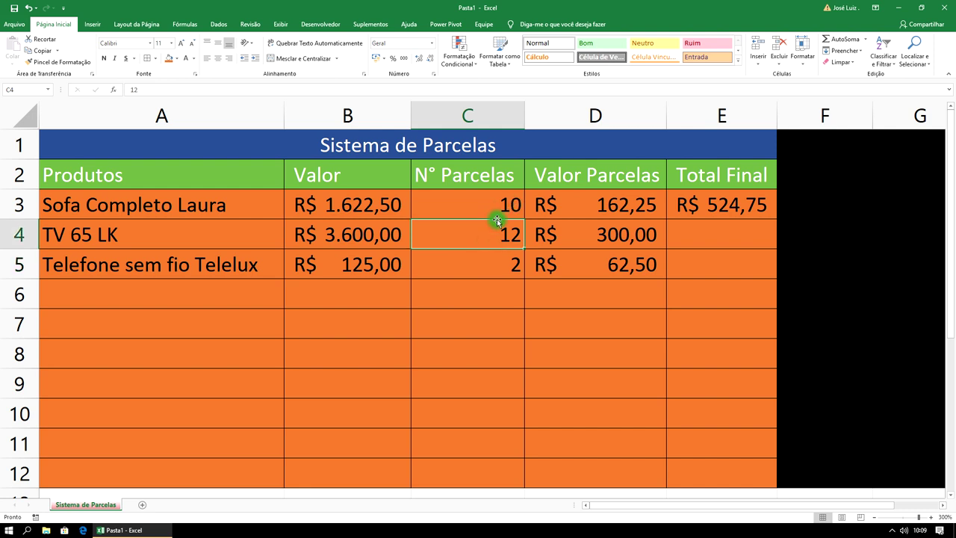
click(498, 203)
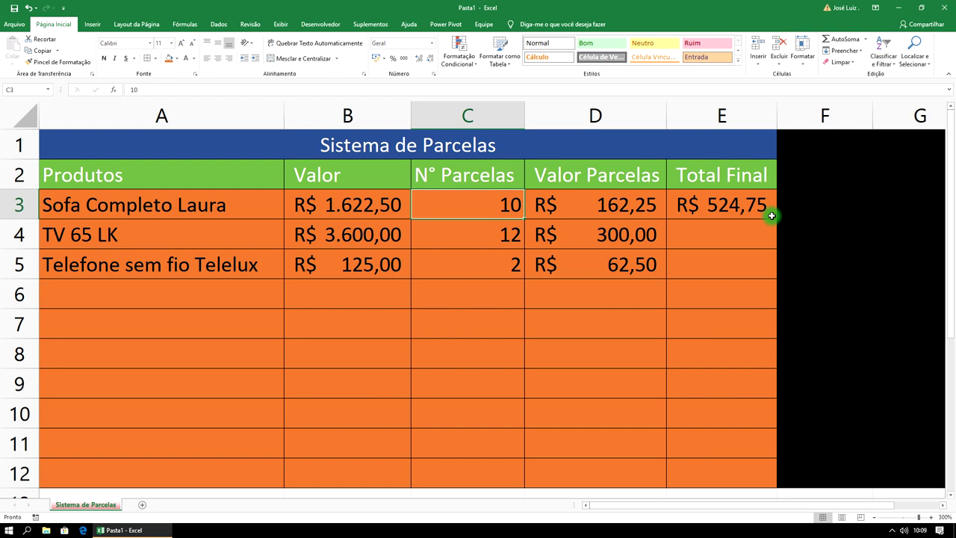
text(12)
key(Return)
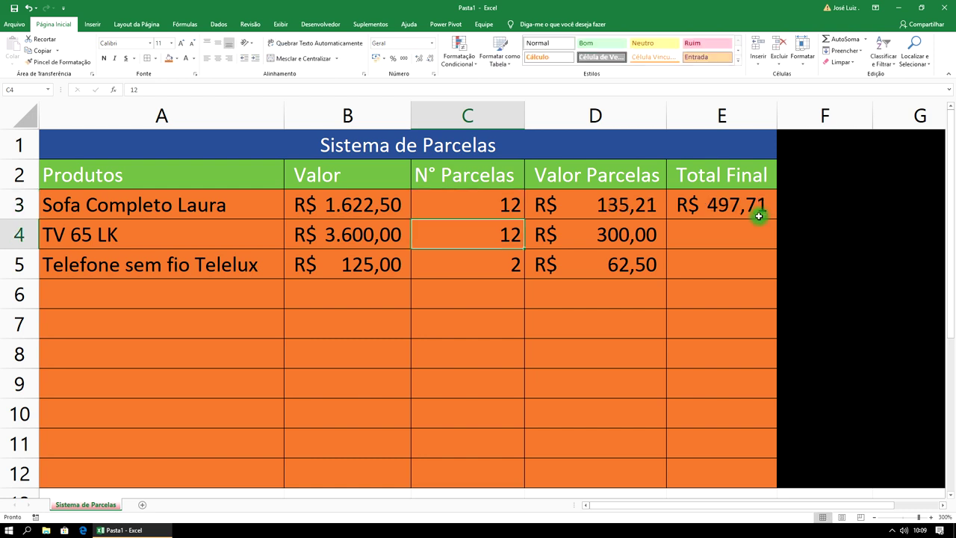
click(729, 210)
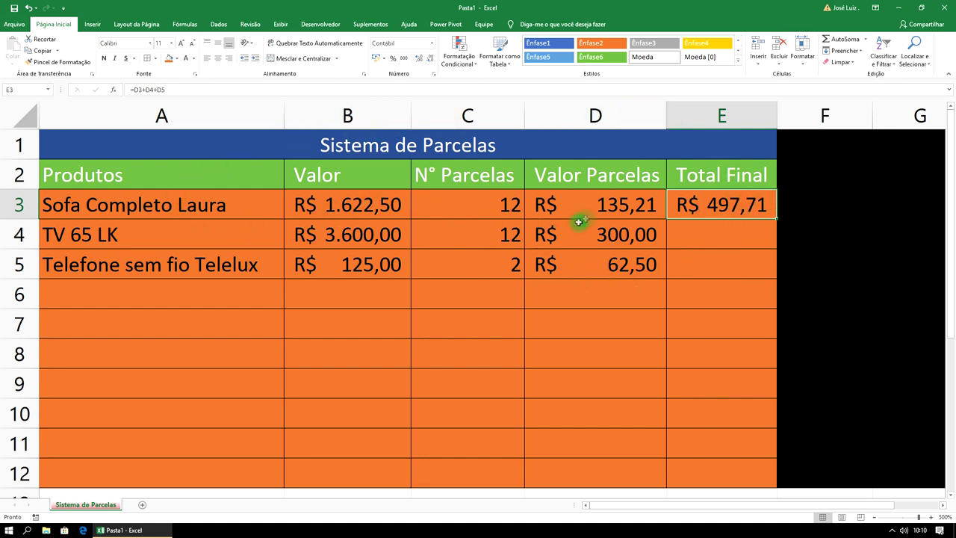
click(241, 313)
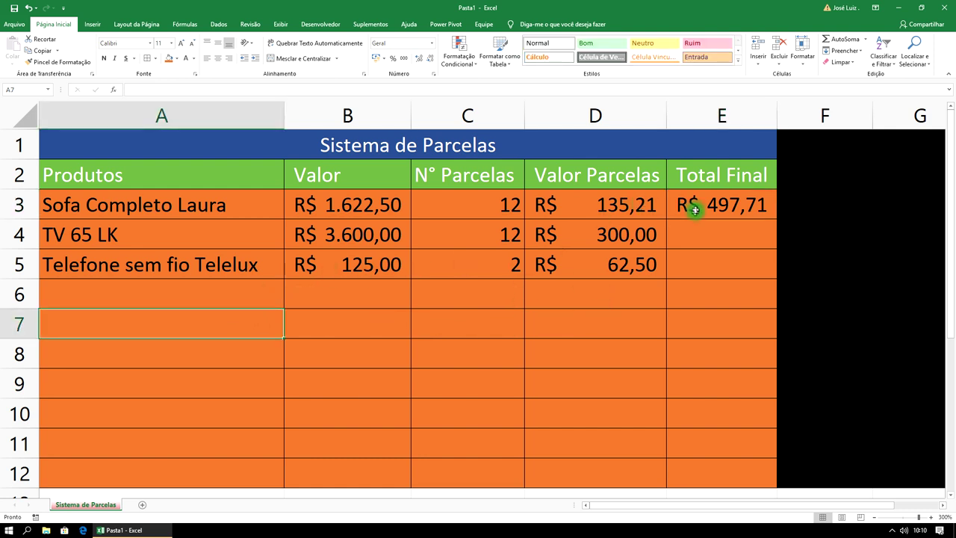